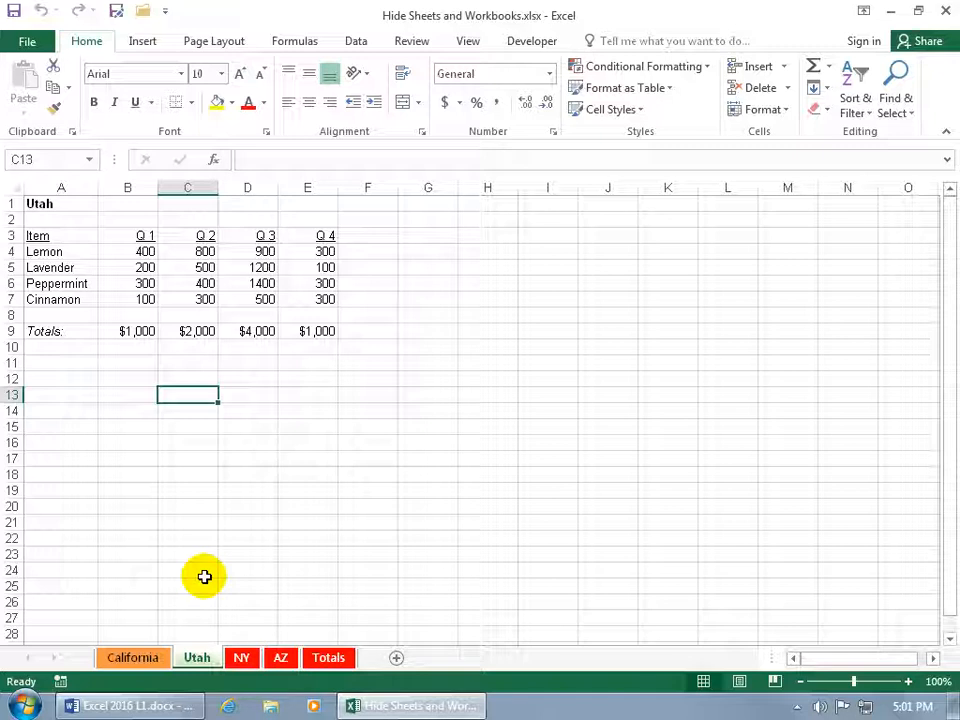
Hide the Utah worksheet.
click(144, 657)
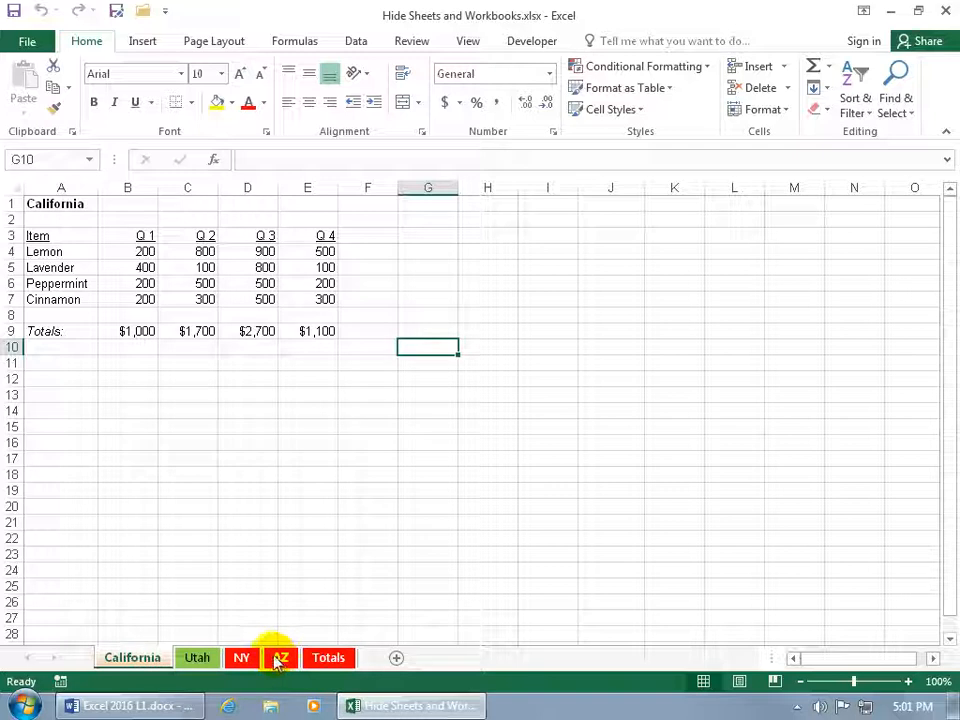
click(203, 660)
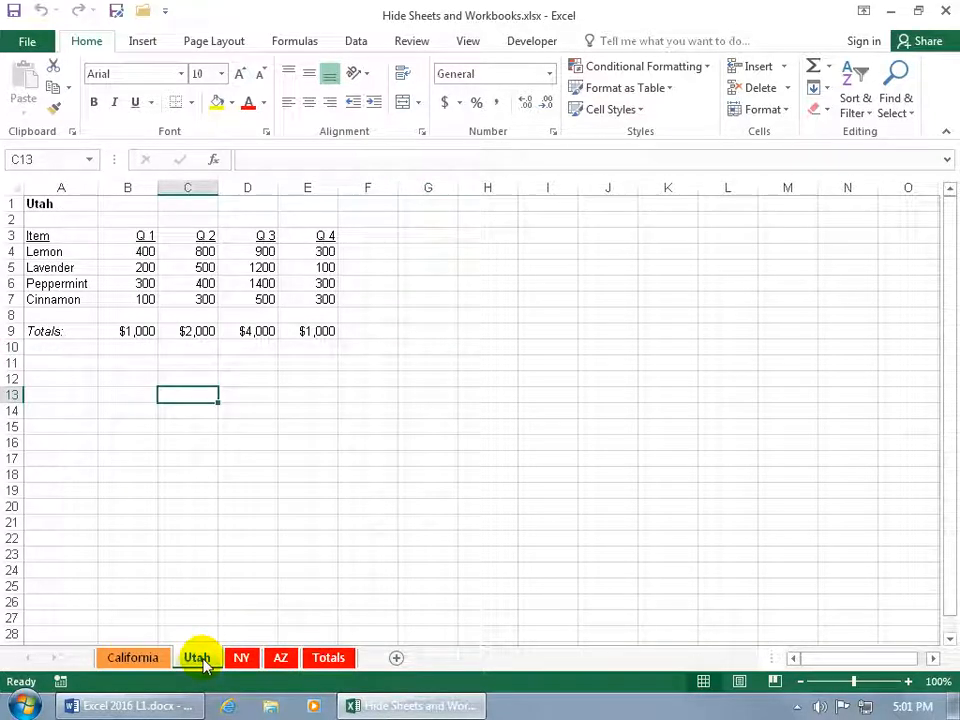
click(784, 117)
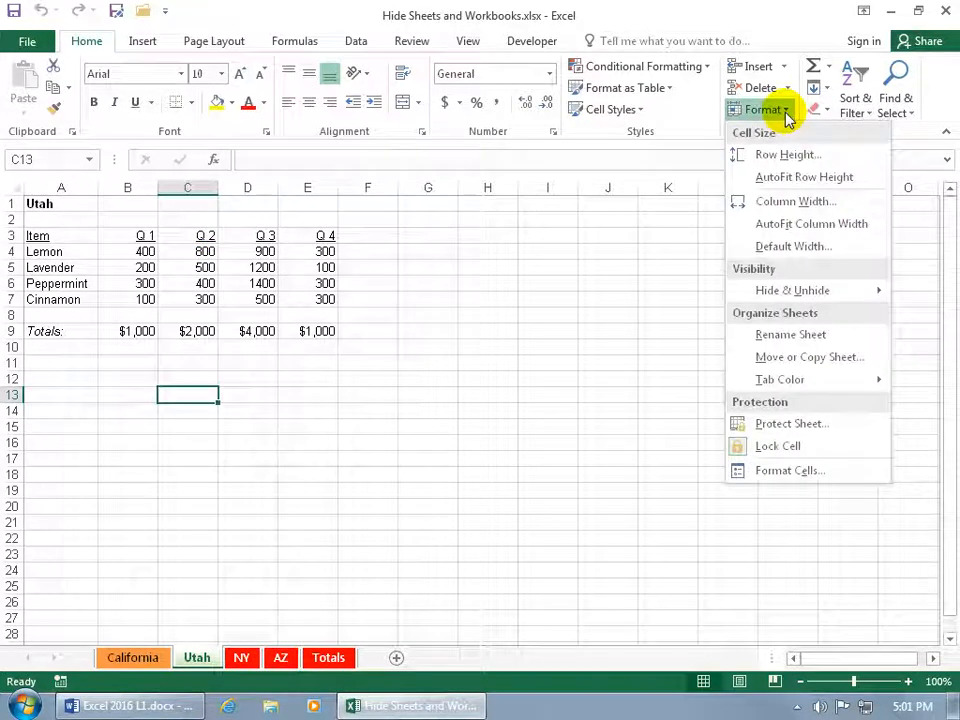
mouse_move(790, 298)
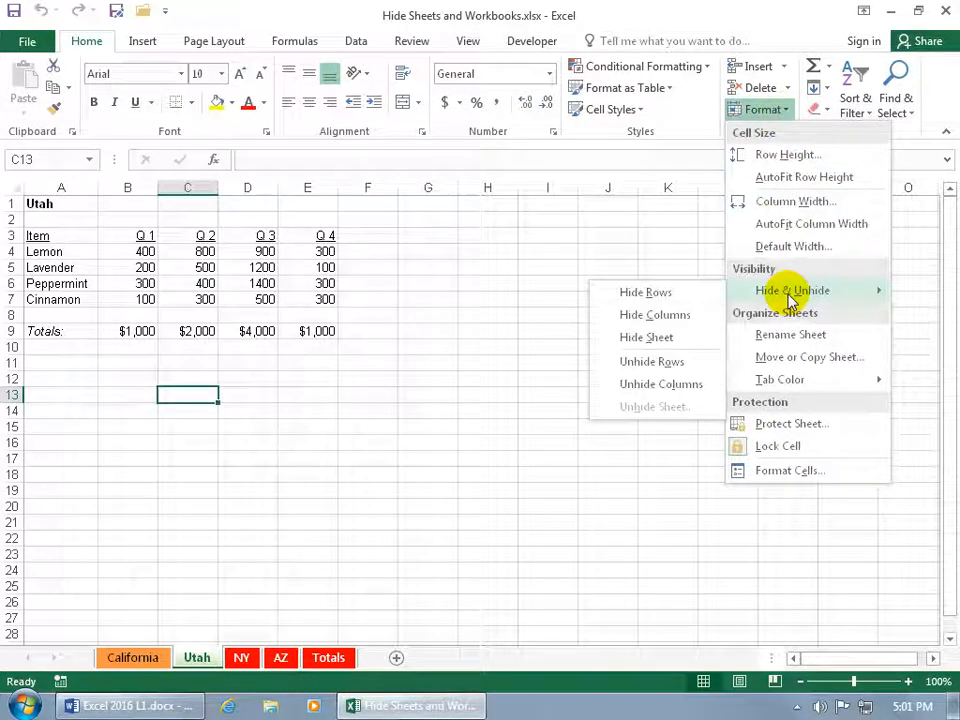
click(666, 338)
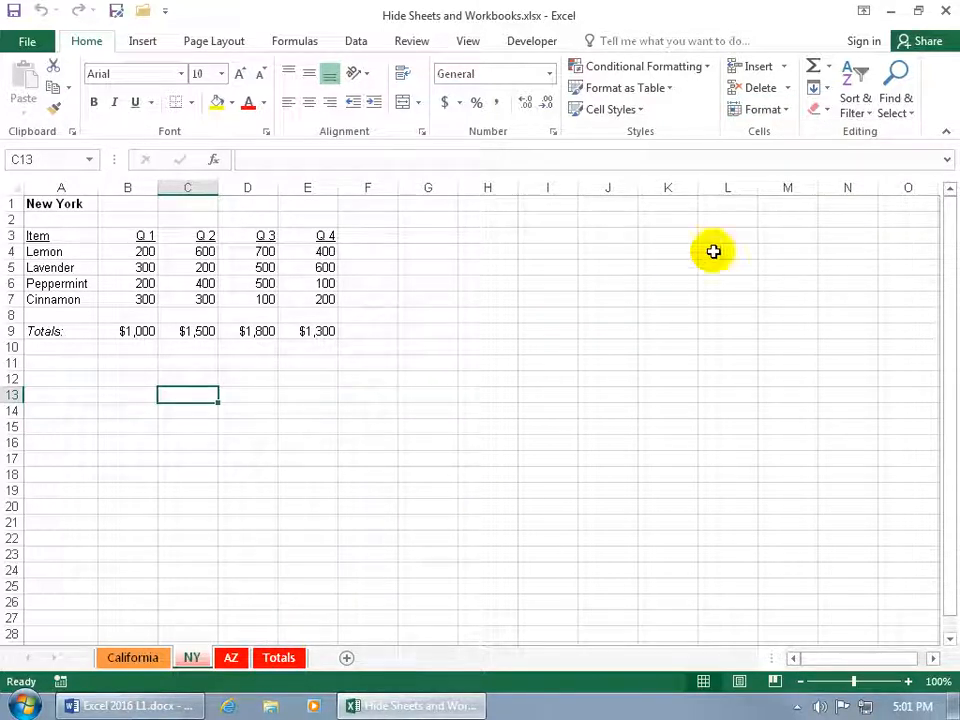
Unhide the Utah worksheet.
click(783, 112)
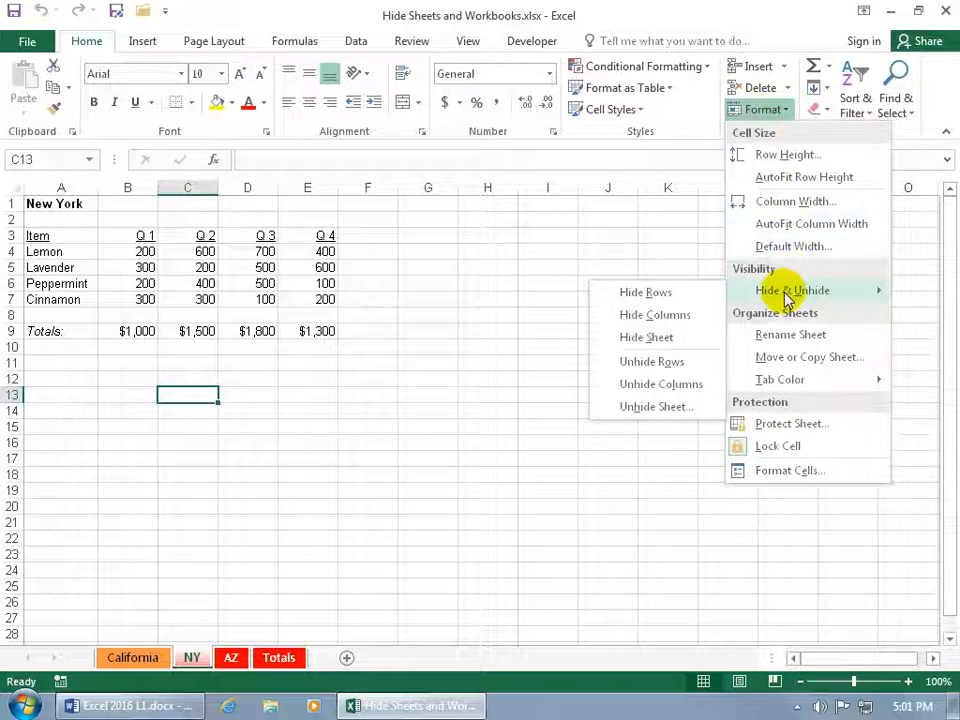
right_click(192, 660)
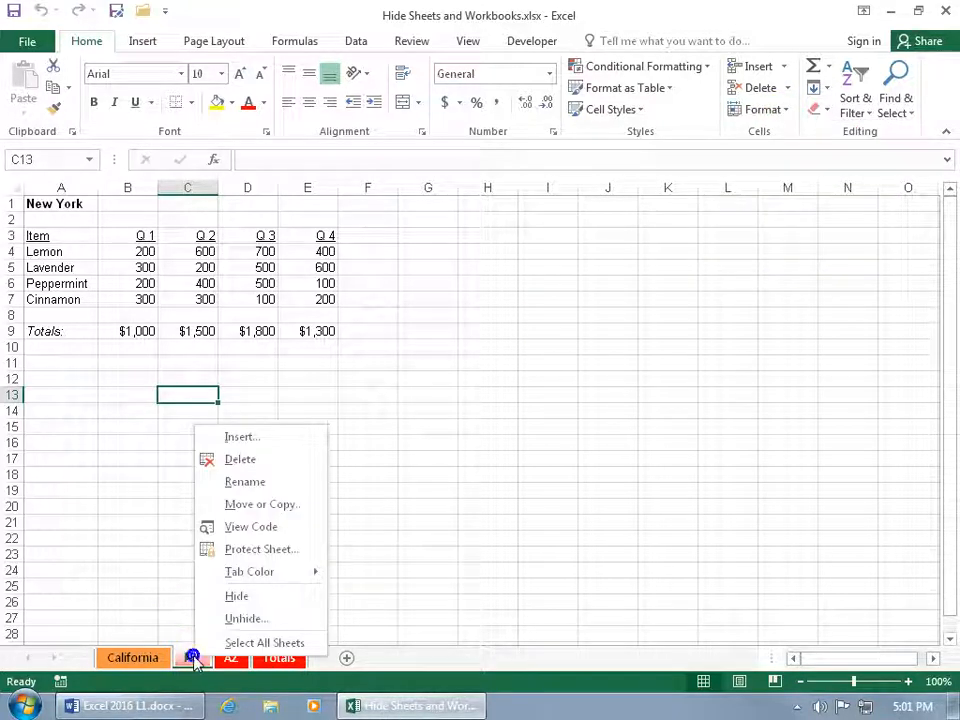
click(243, 617)
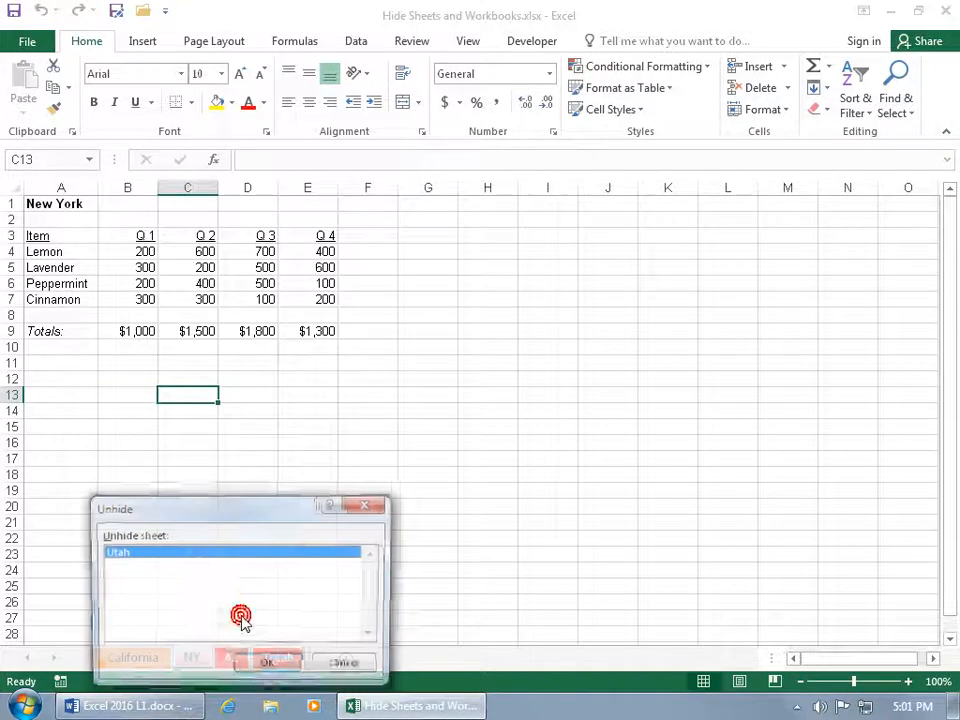
double_click(165, 556)
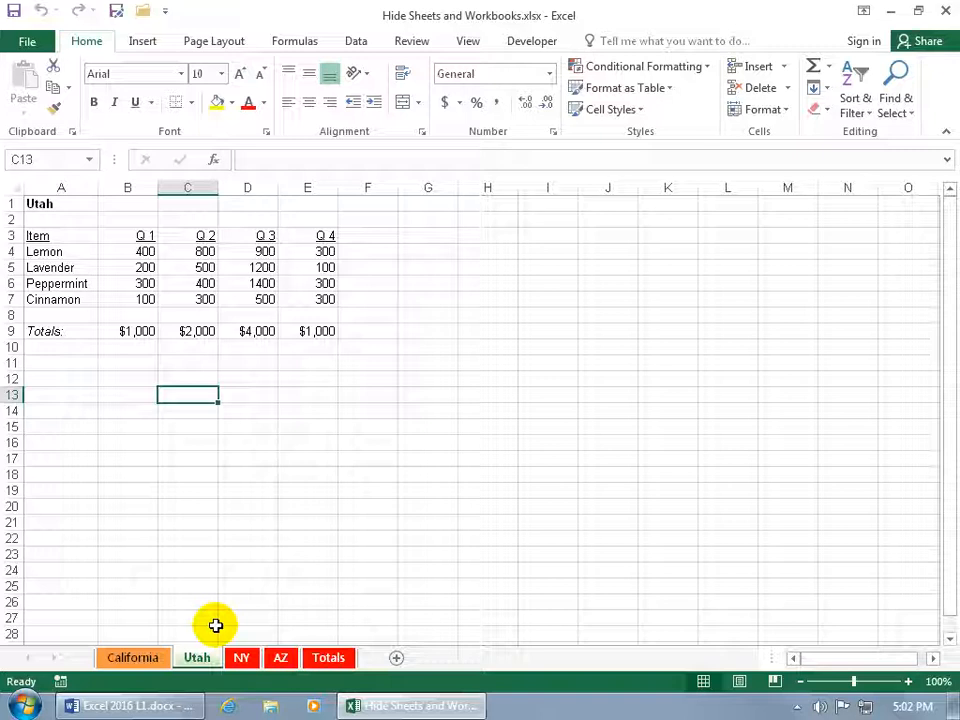
Group the non-adjacent California, NY and Totals worksheets and hide them all at once.
shift+click(325, 659)
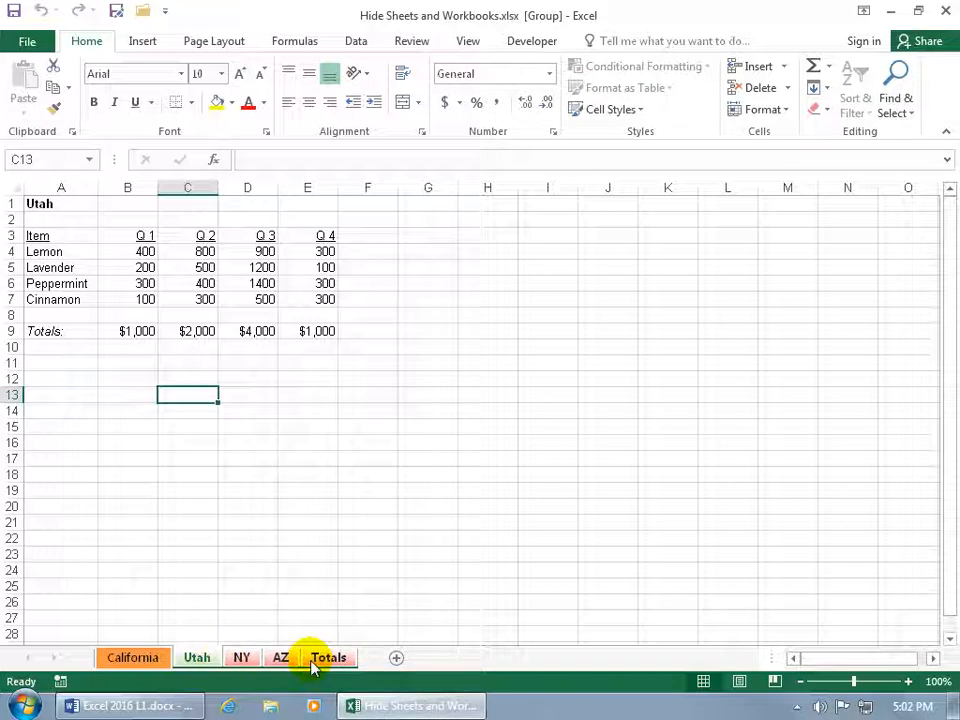
click(152, 662)
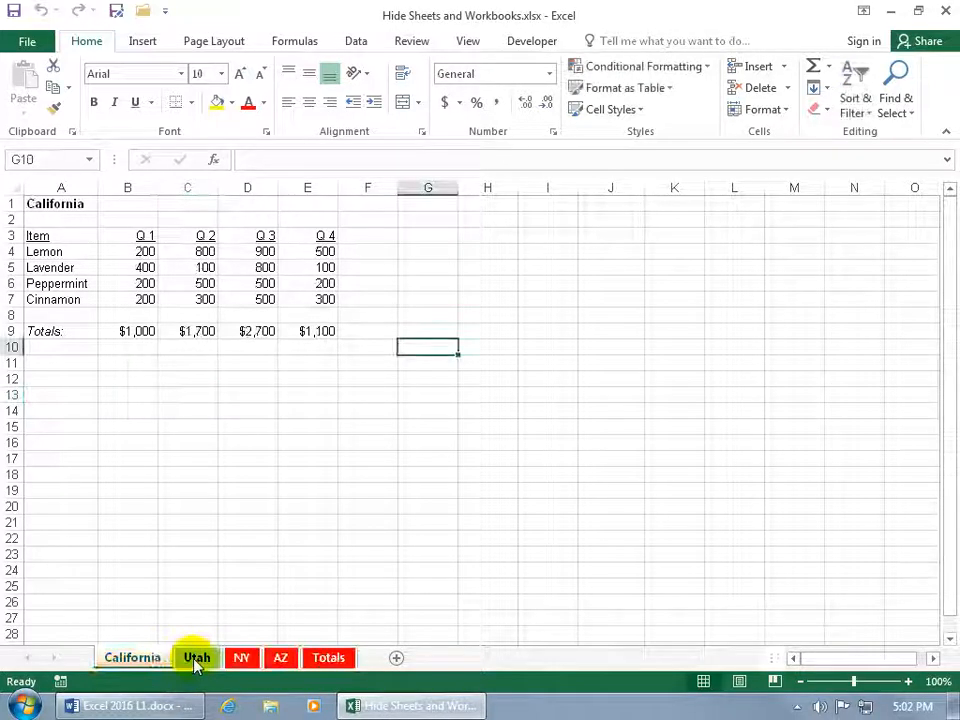
ctrl+click(244, 660)
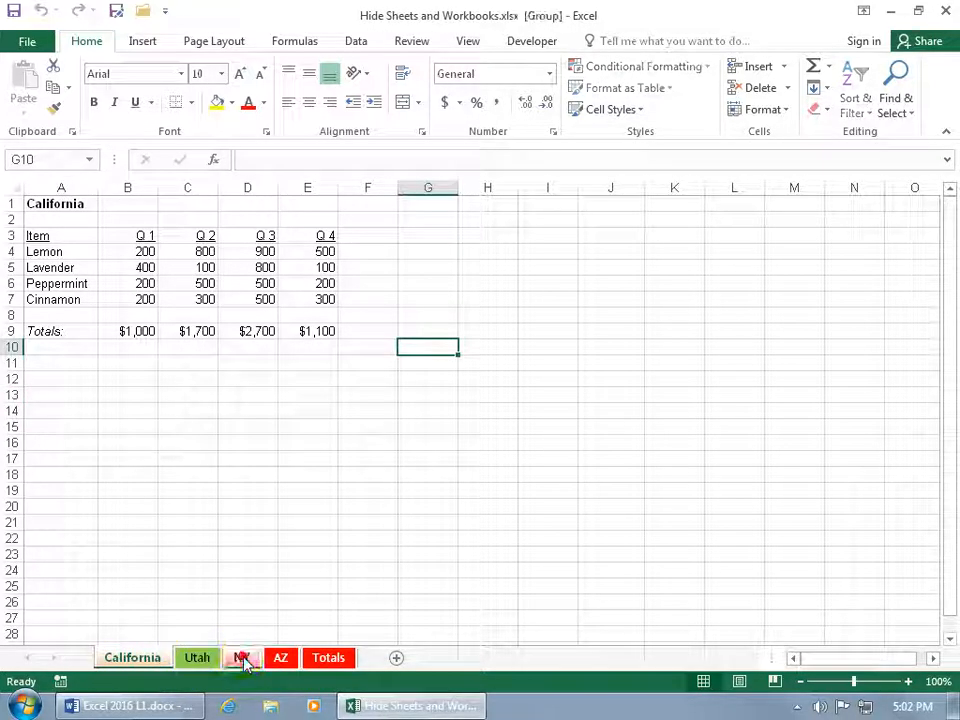
ctrl+click(328, 660)
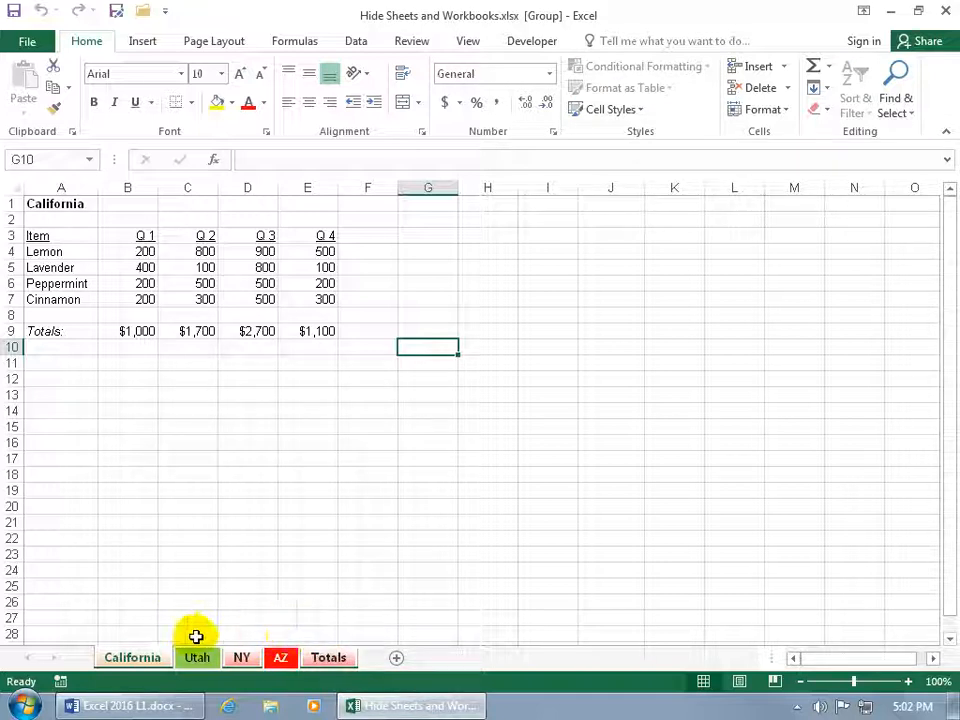
right_click(246, 660)
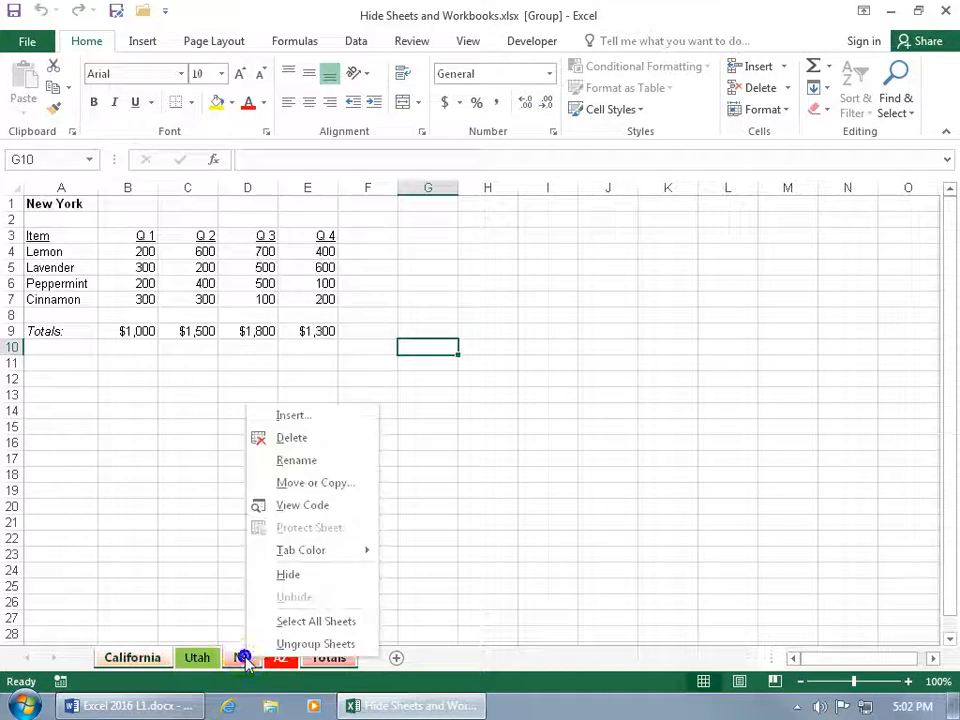
click(292, 572)
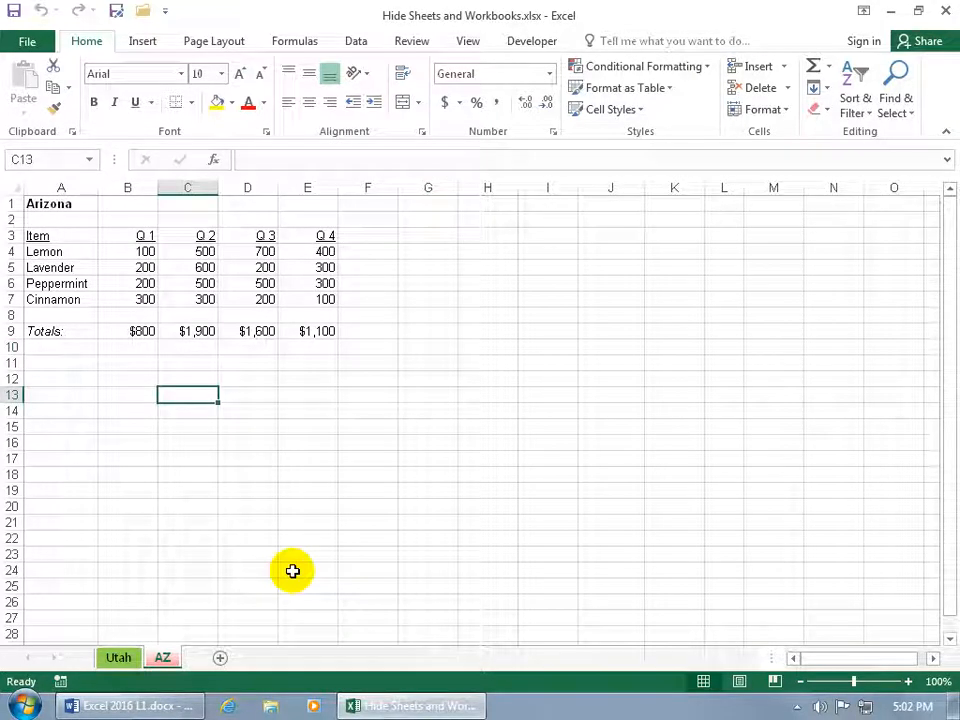
Unhide the California worksheet from the list of hidden sheets.
right_click(165, 657)
click(199, 615)
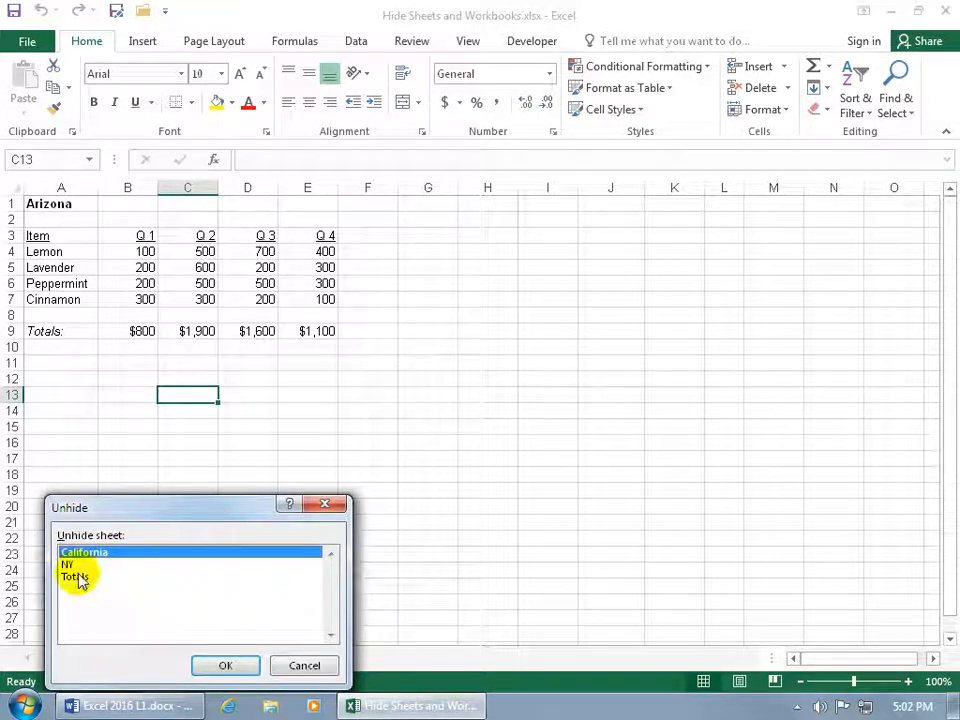
click(77, 578)
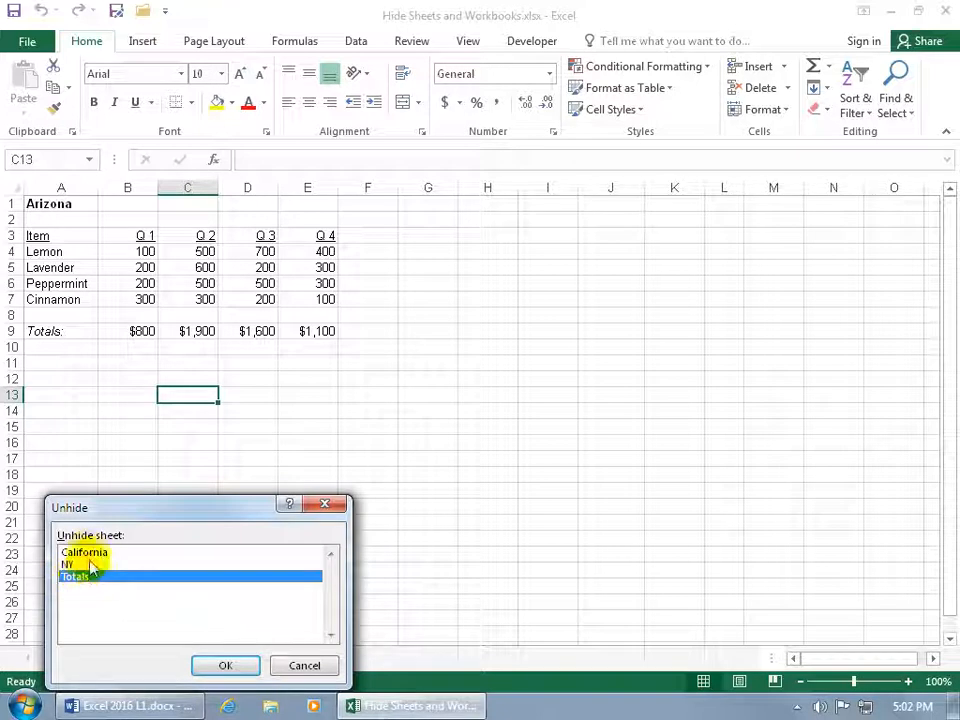
click(64, 553)
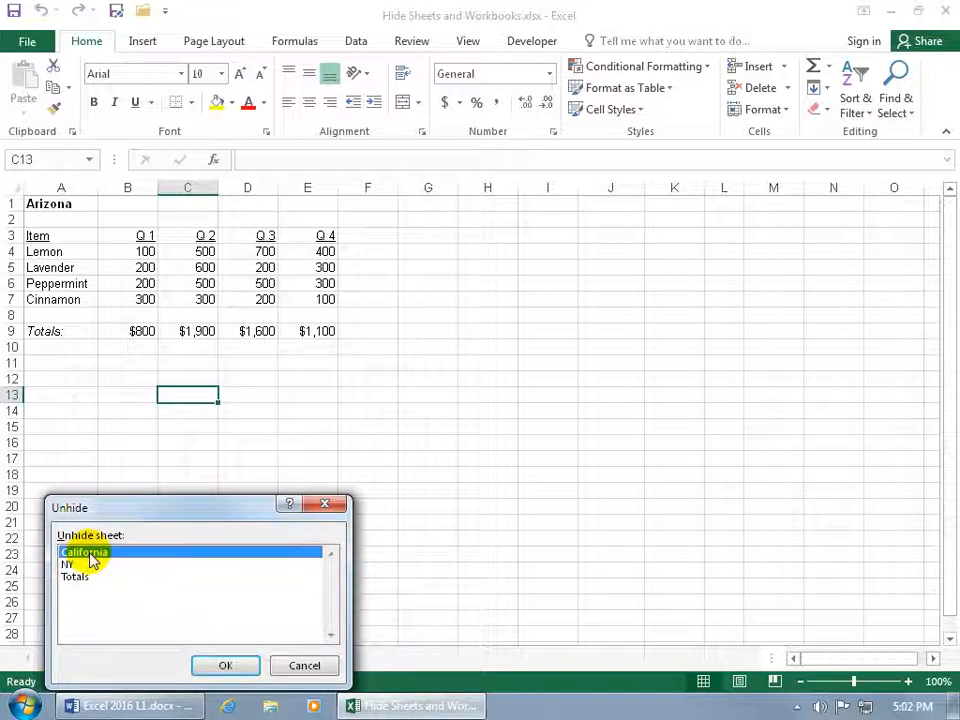
double_click(88, 553)
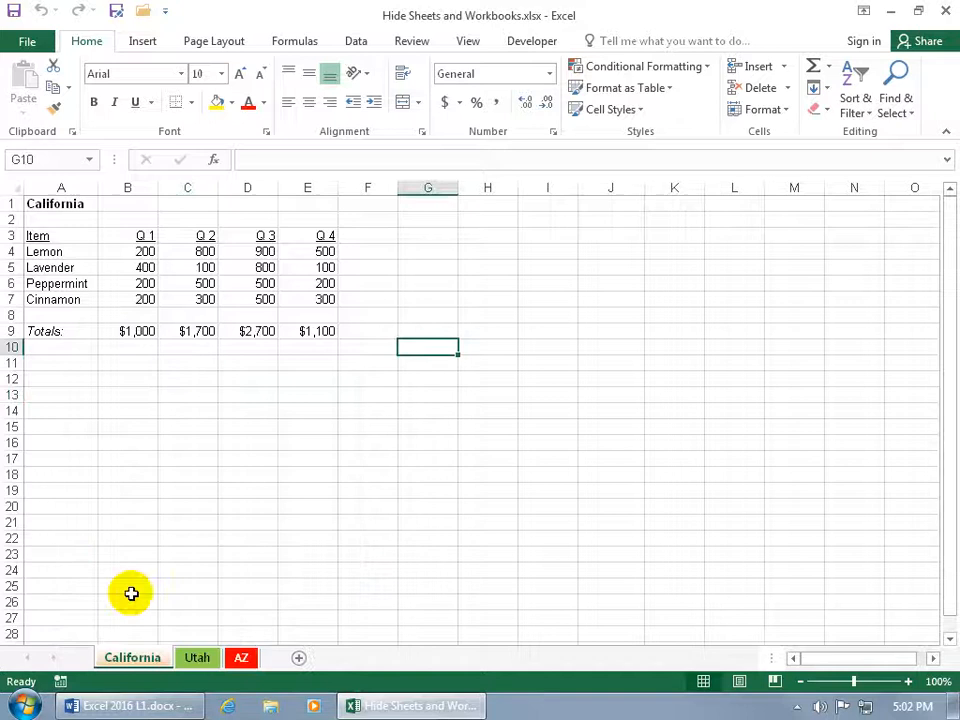
Unhide the NY and Totals worksheets one after the other.
right_click(150, 654)
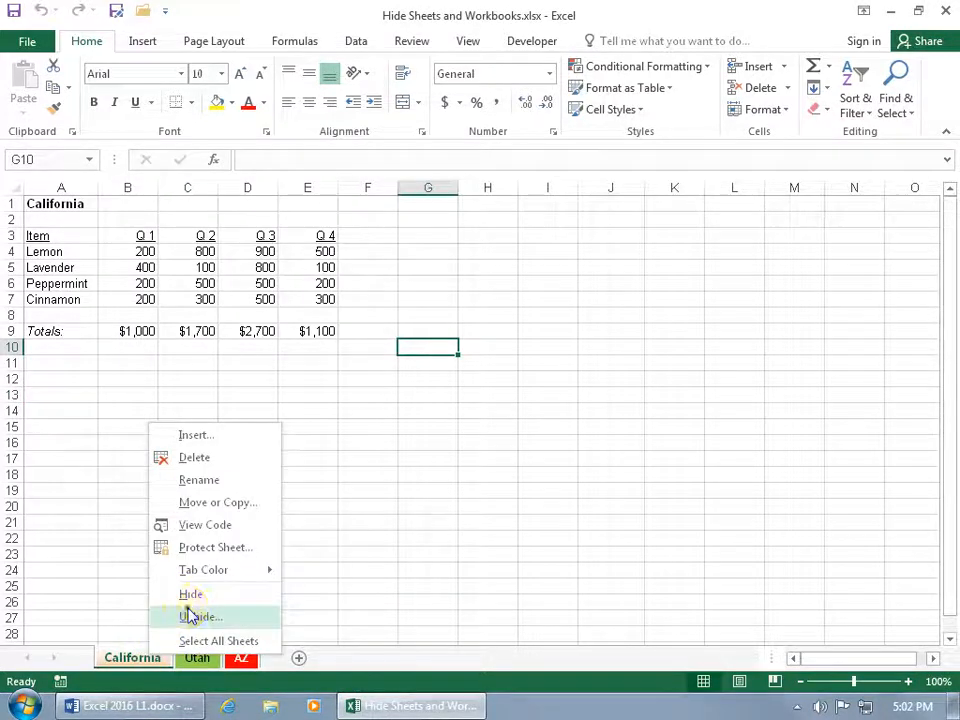
click(193, 615)
double_click(113, 553)
right_click(135, 657)
click(180, 619)
double_click(99, 553)
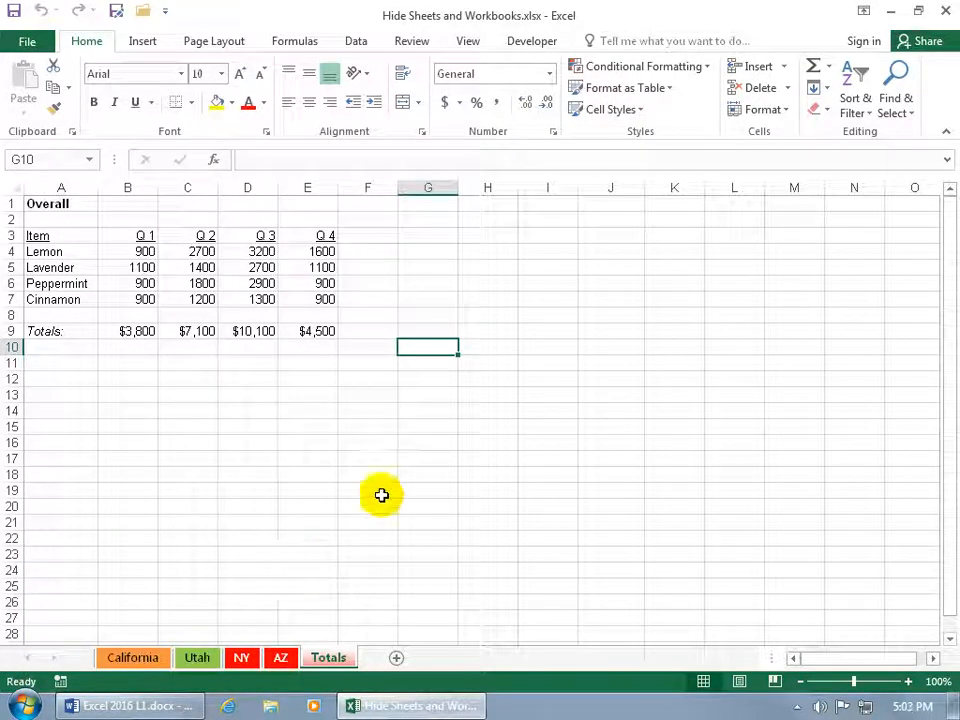
Open two new blank Excel workbooks alongside Hide Sheets and Workbooks.xlsx.
right_click(420, 712)
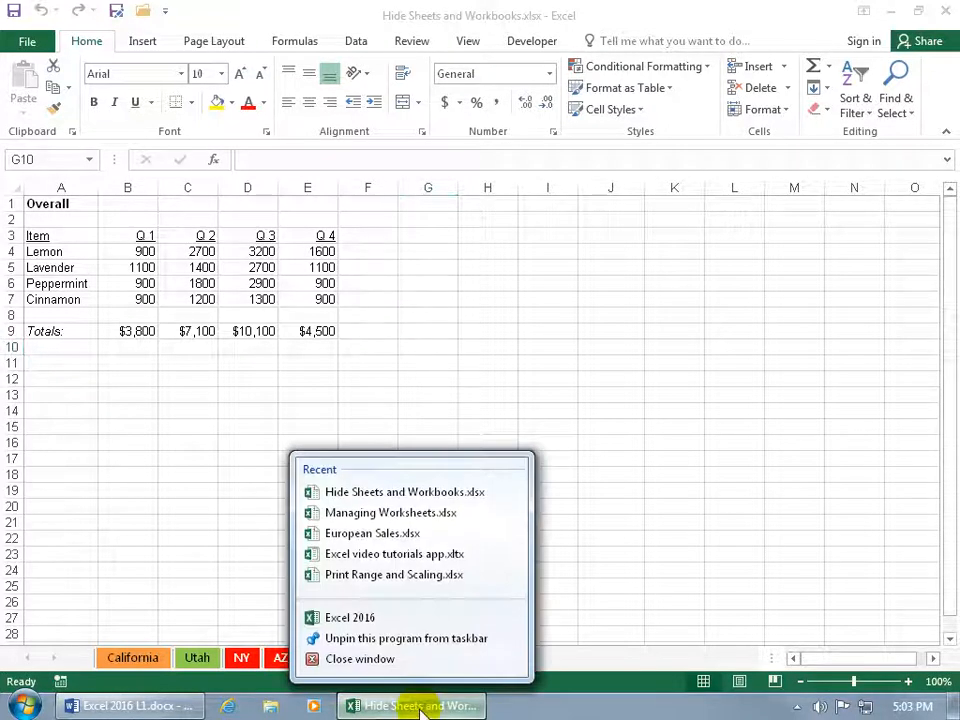
click(371, 620)
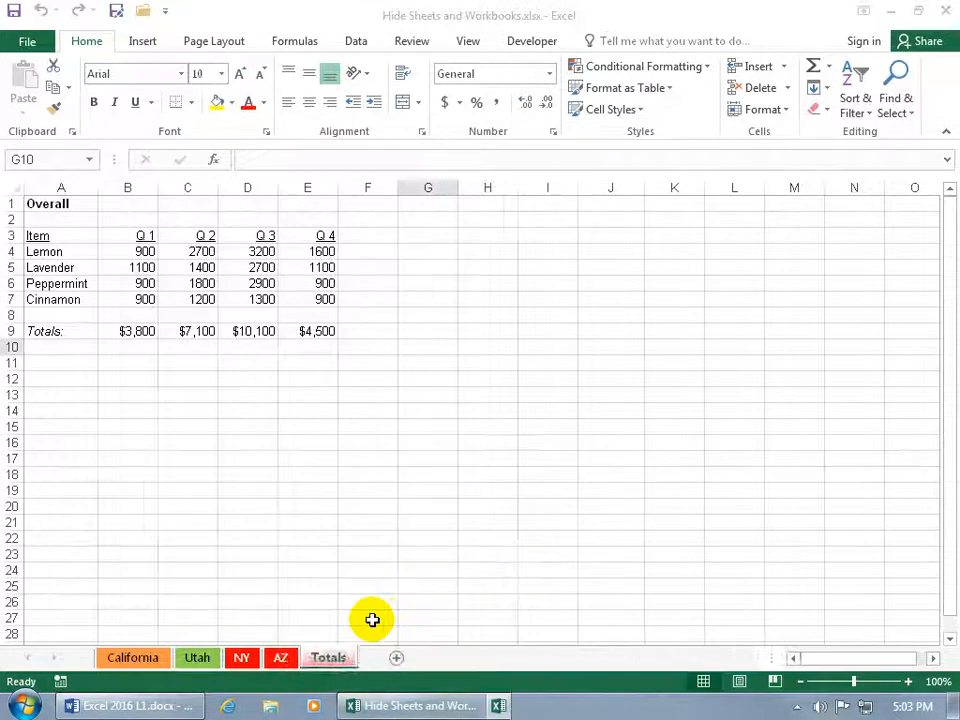
right_click(536, 707)
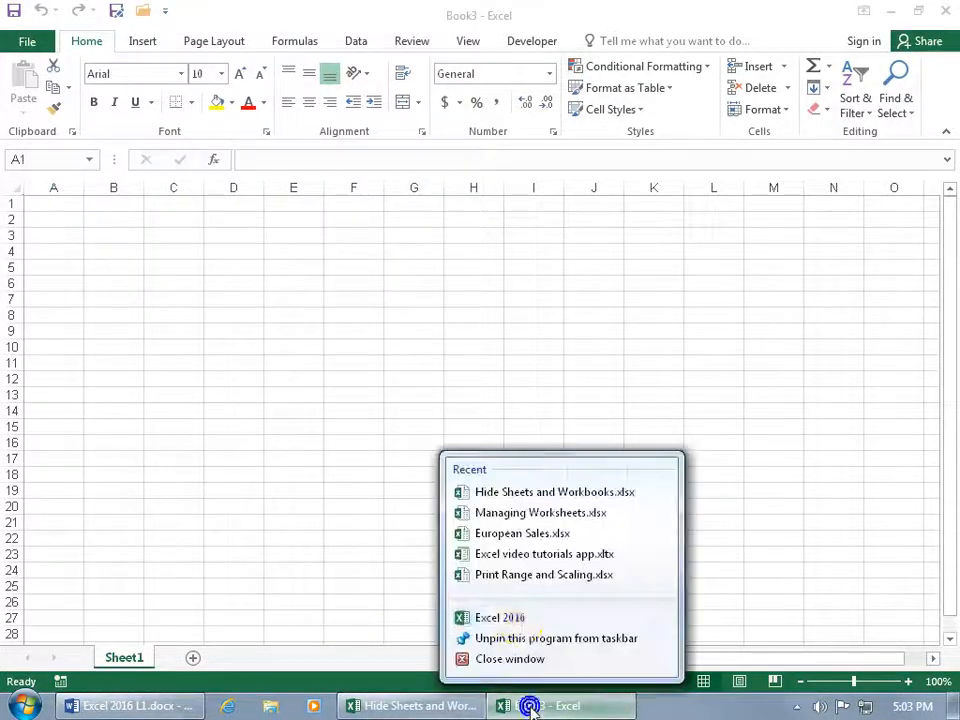
click(520, 618)
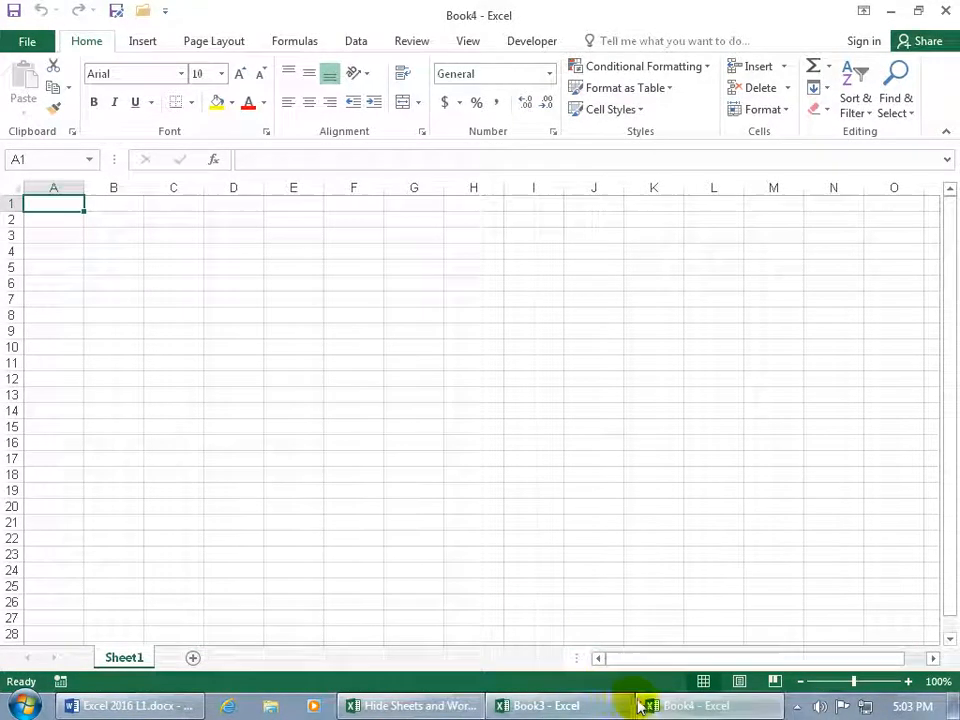
mouse_move(649, 703)
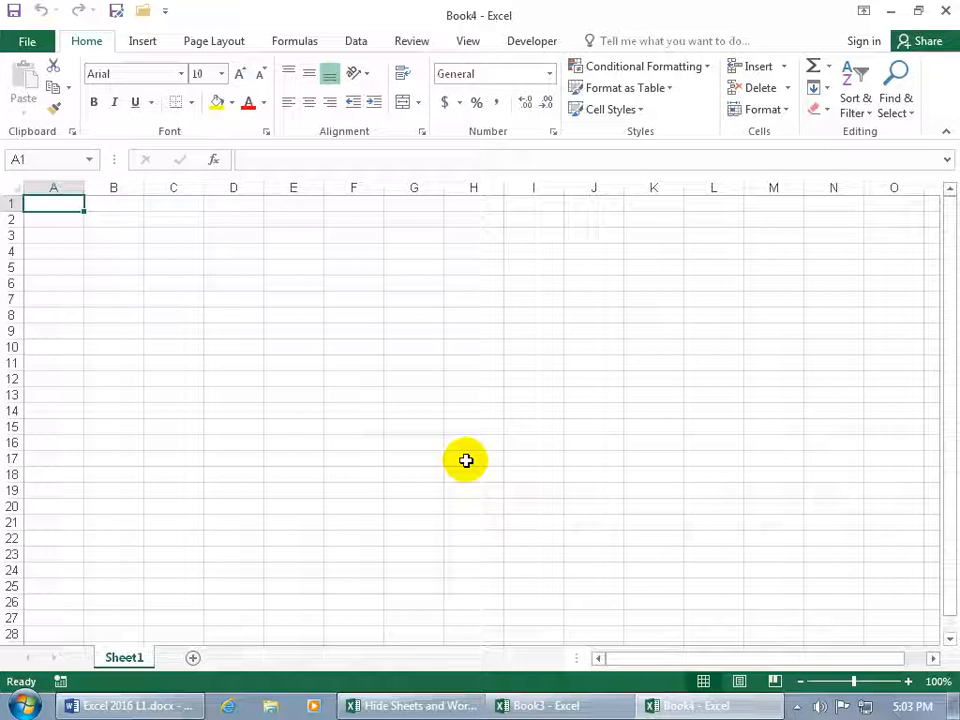
Hide the workbook windows of Book4 and Hide Sheets and Workbooks.xlsx.
click(469, 42)
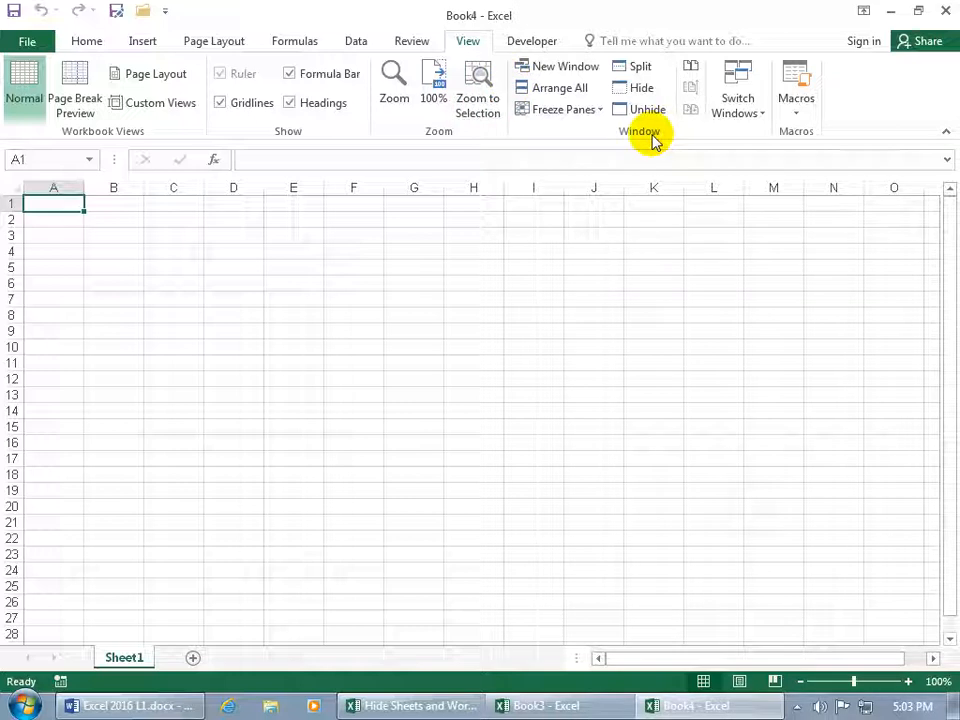
click(642, 88)
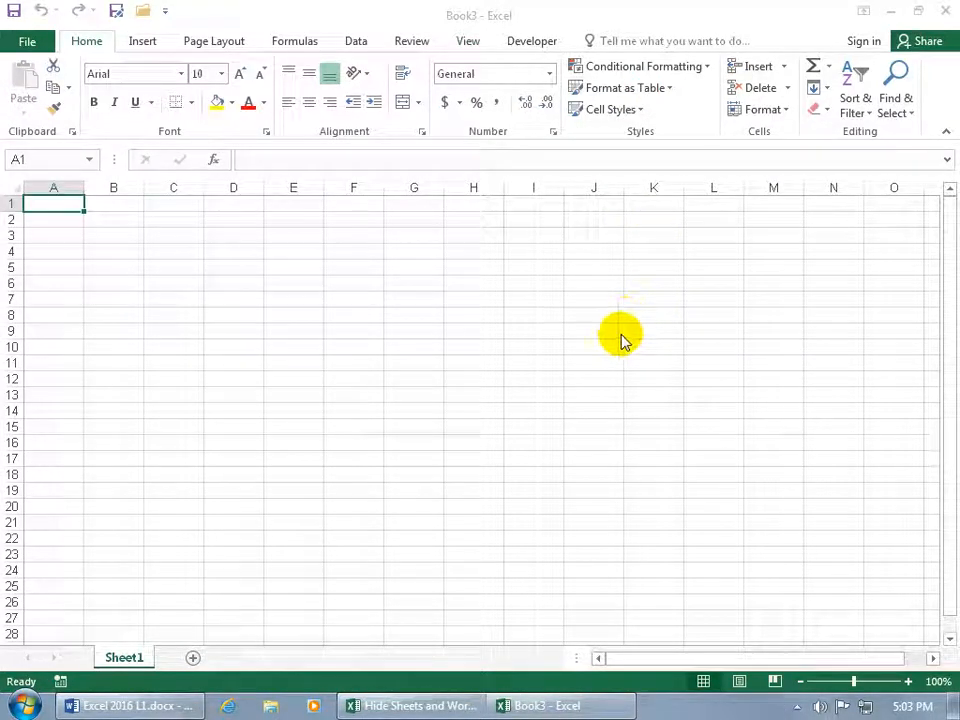
click(400, 707)
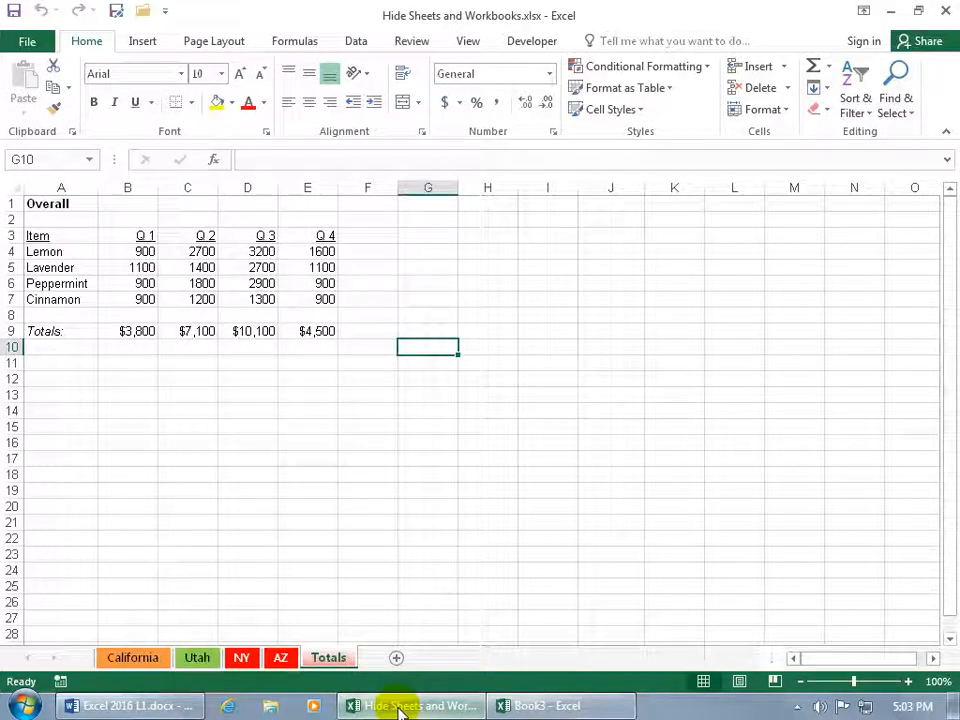
click(468, 44)
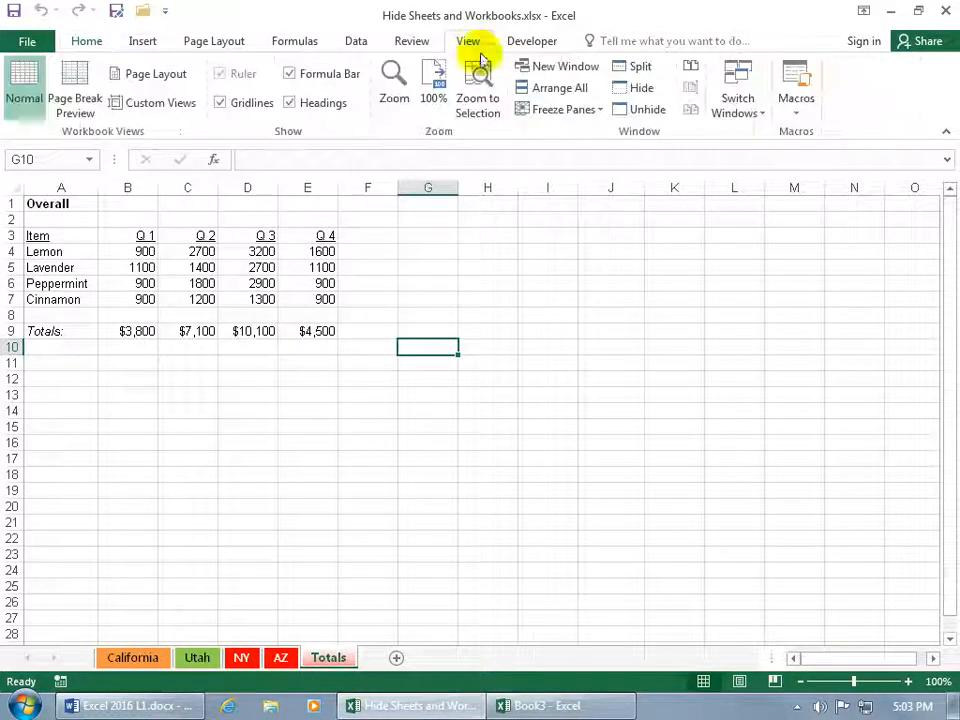
click(630, 87)
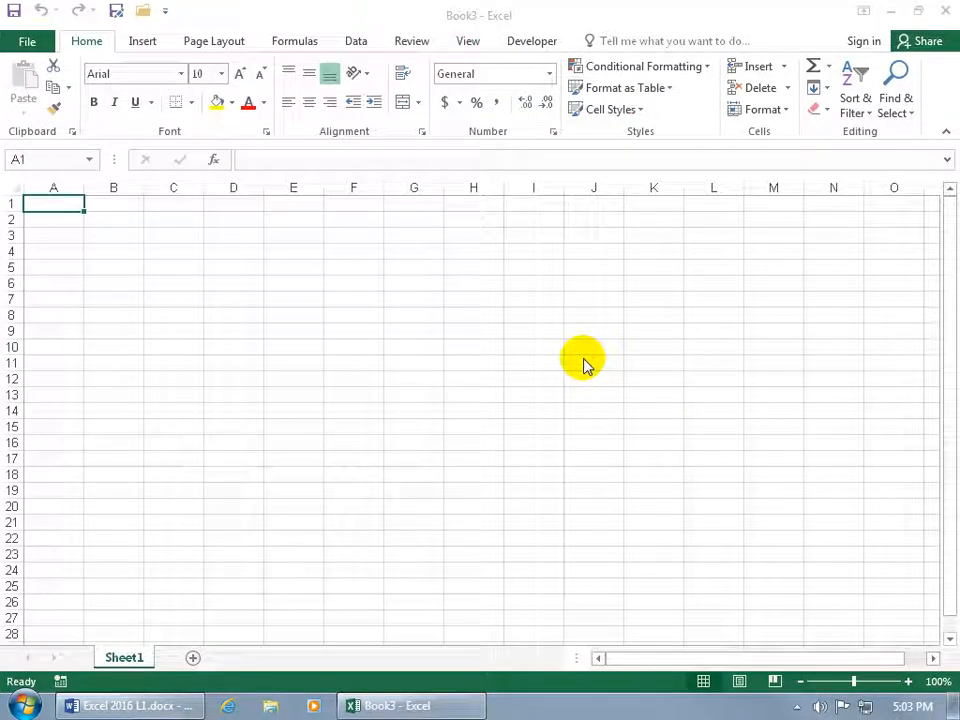
Unhide Hide Sheets and Workbooks.xlsx from the list of hidden workbooks.
click(470, 43)
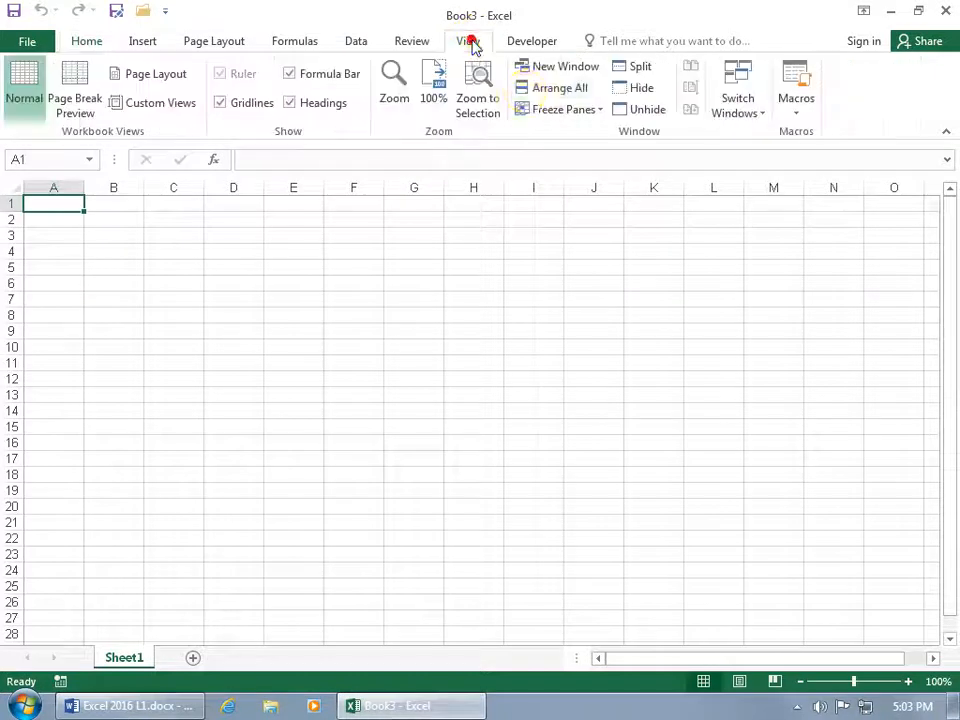
click(636, 114)
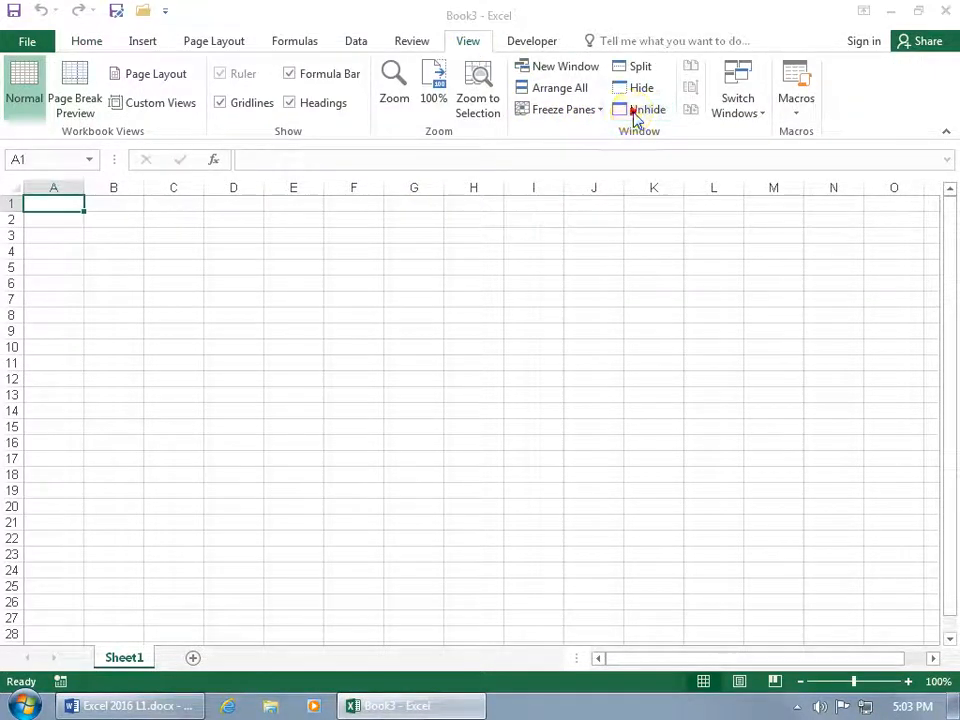
drag(141, 432, 456, 382)
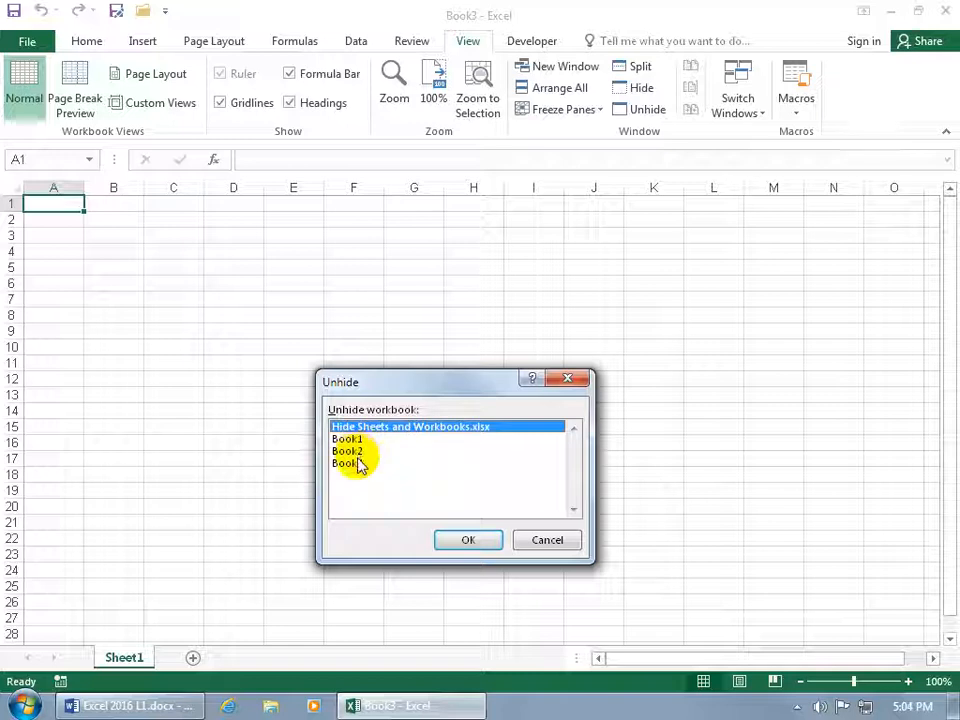
click(360, 462)
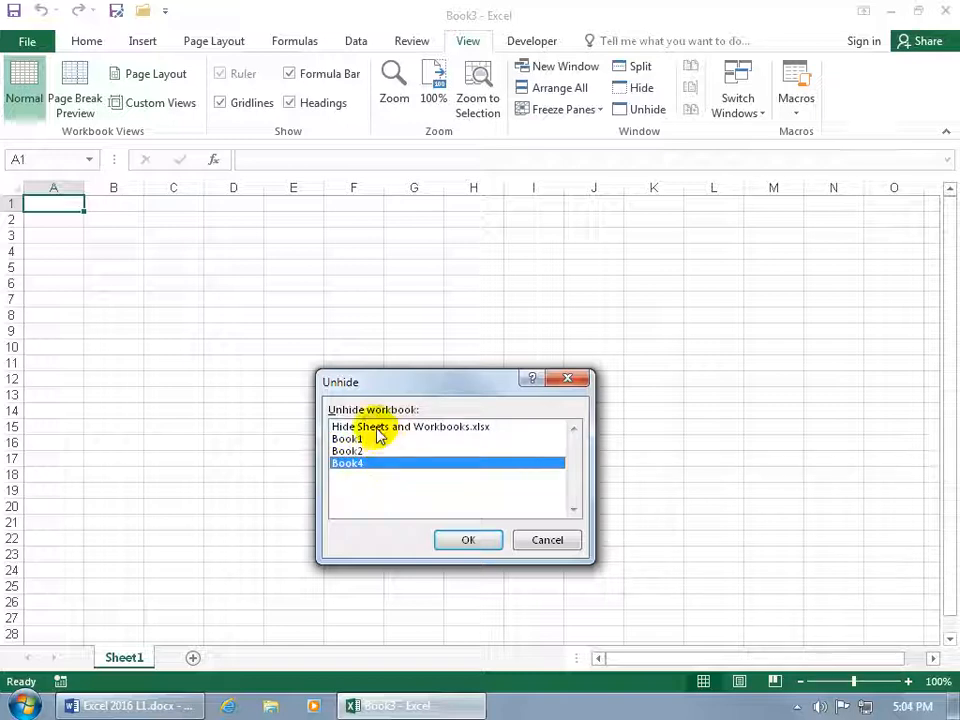
click(372, 428)
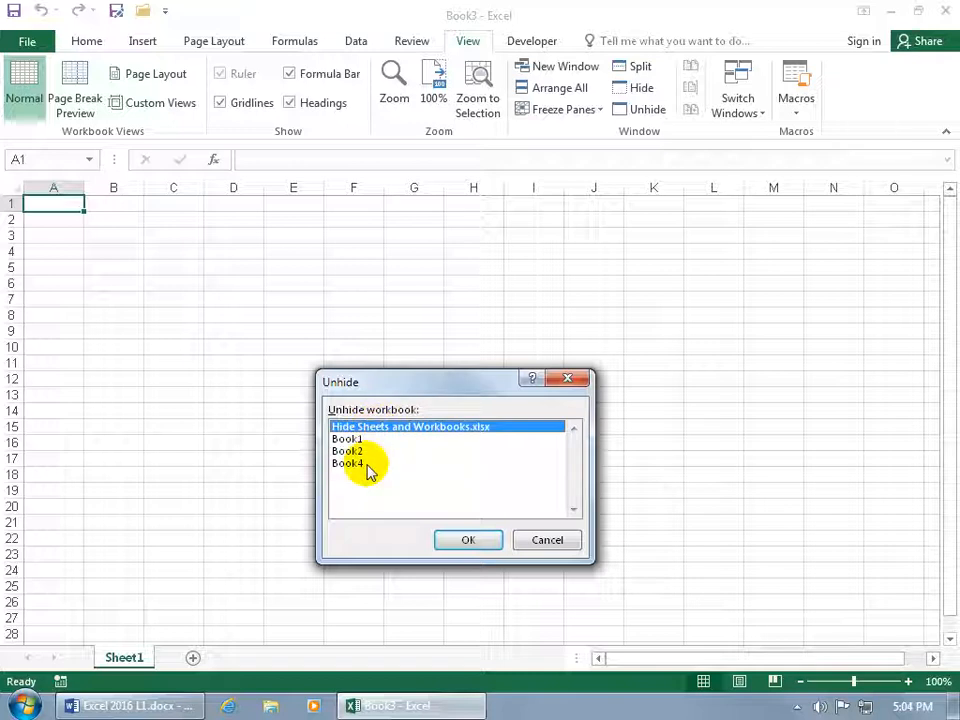
click(474, 540)
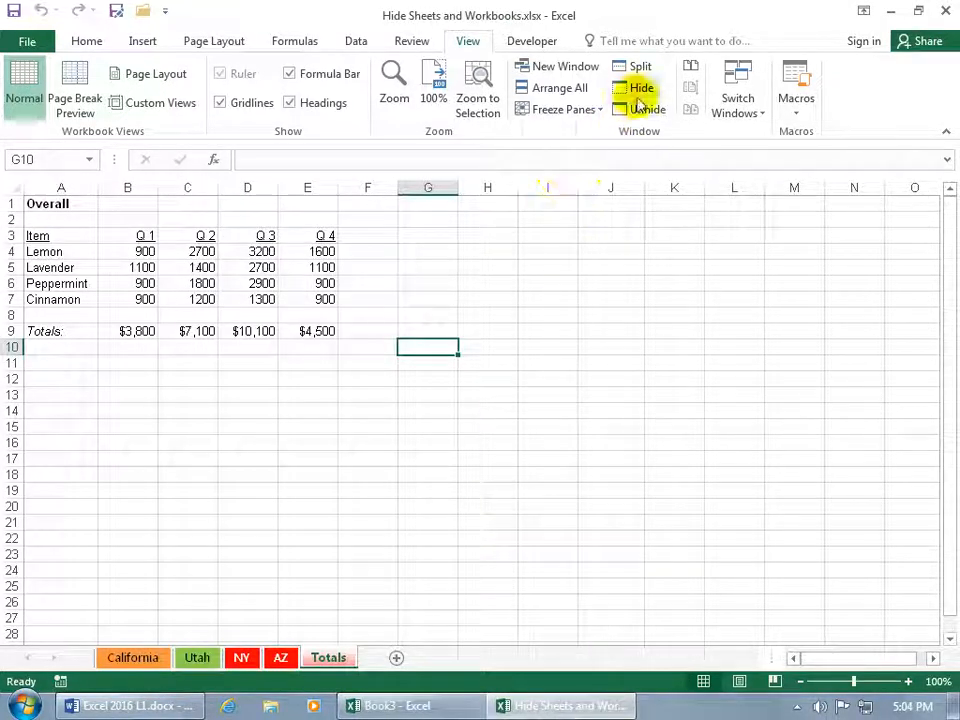
Unhide the remaining hidden workbooks Book1, Book2 and Book4 one after the other.
click(641, 111)
click(465, 541)
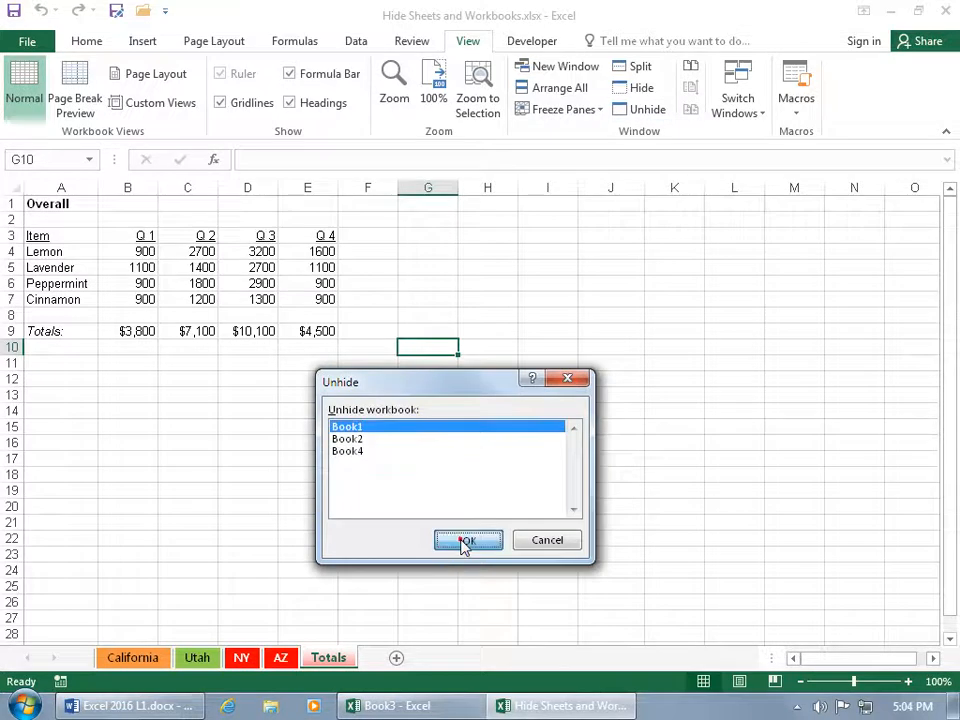
click(641, 111)
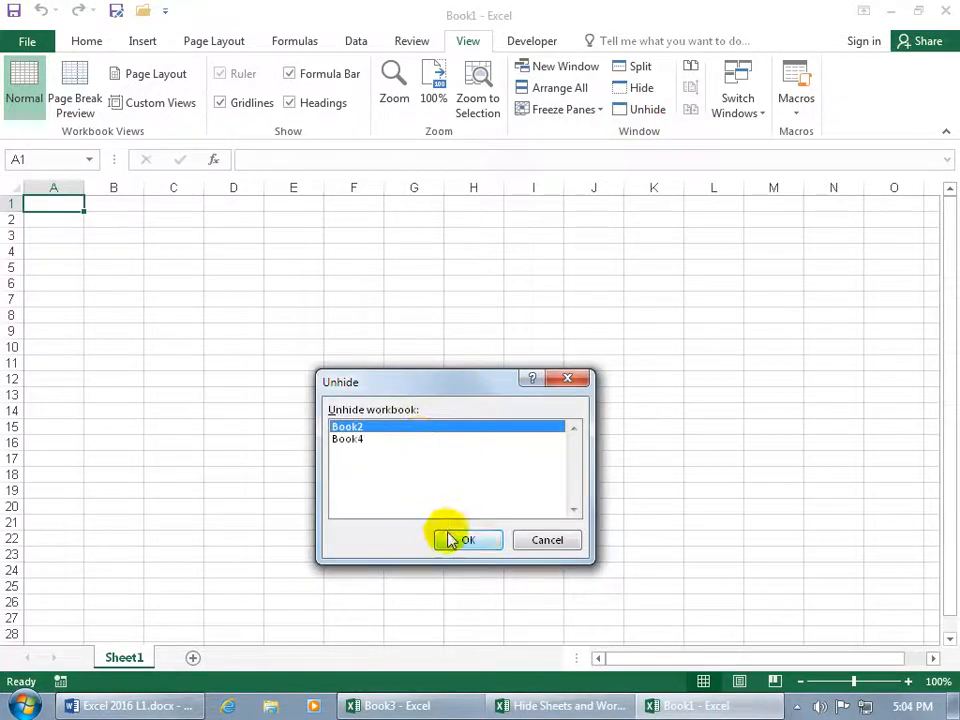
click(458, 539)
click(645, 110)
click(455, 539)
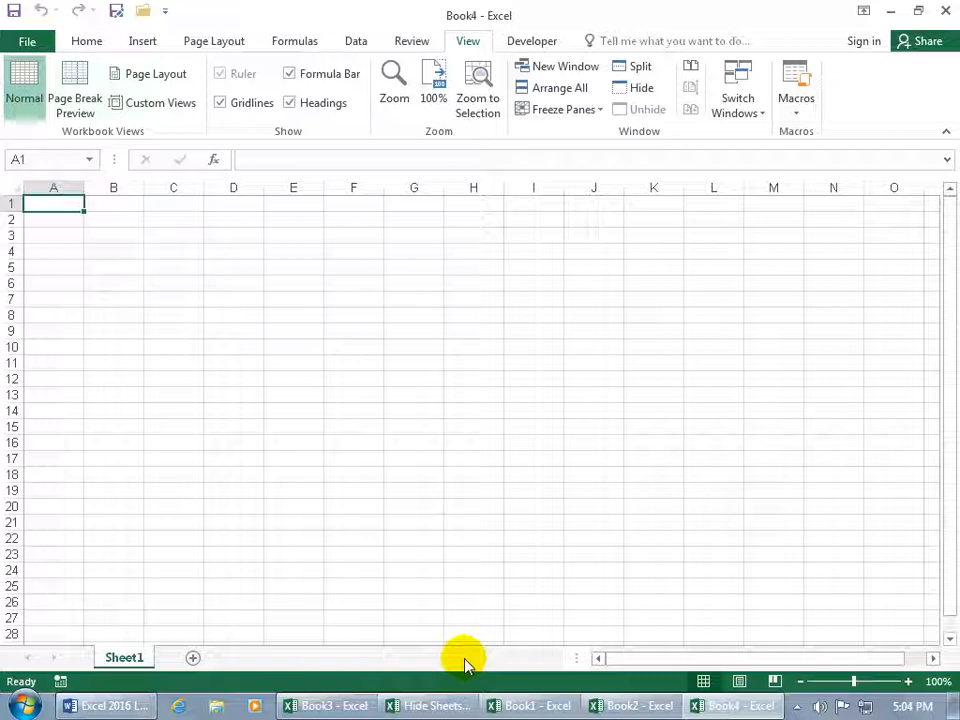
Bring the Hide Sheets and Workbooks.xlsx window to the front, minimize it and restore it.
click(440, 706)
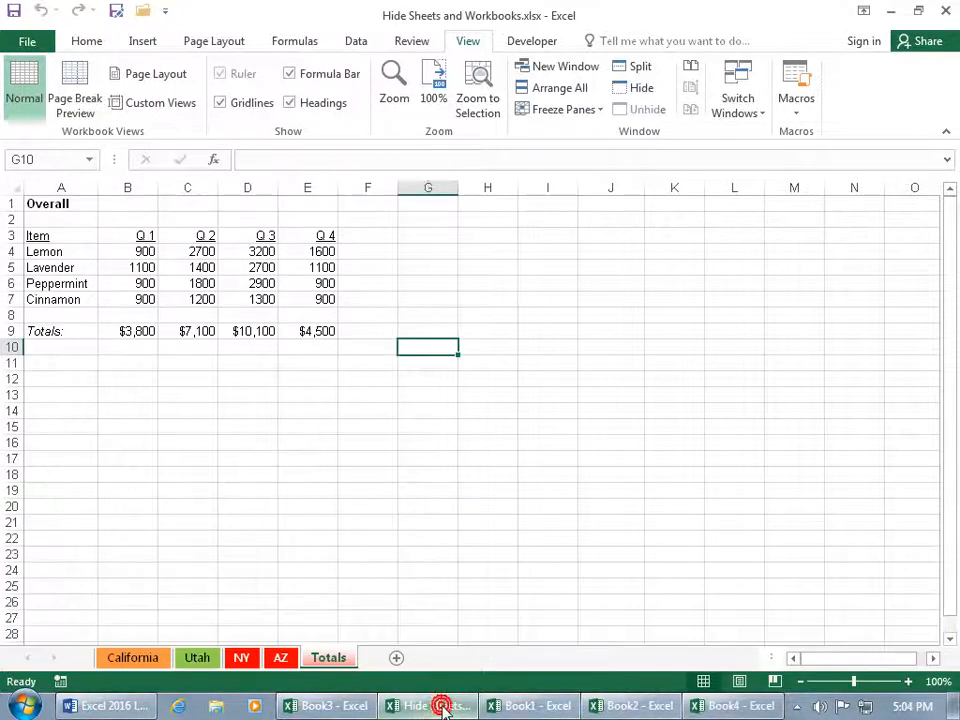
click(440, 706)
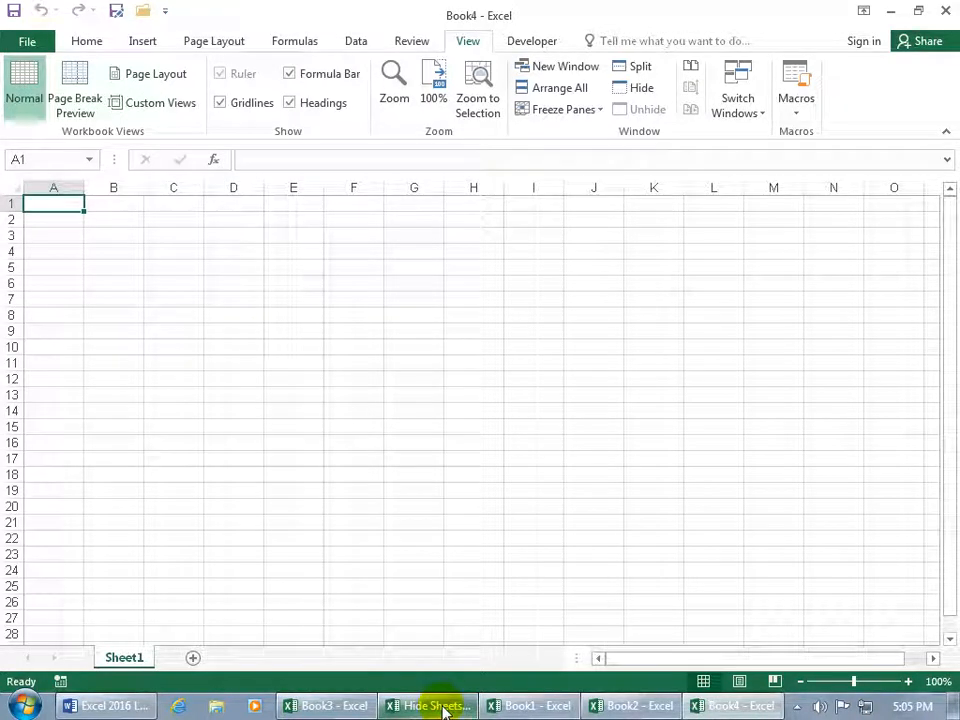
click(443, 706)
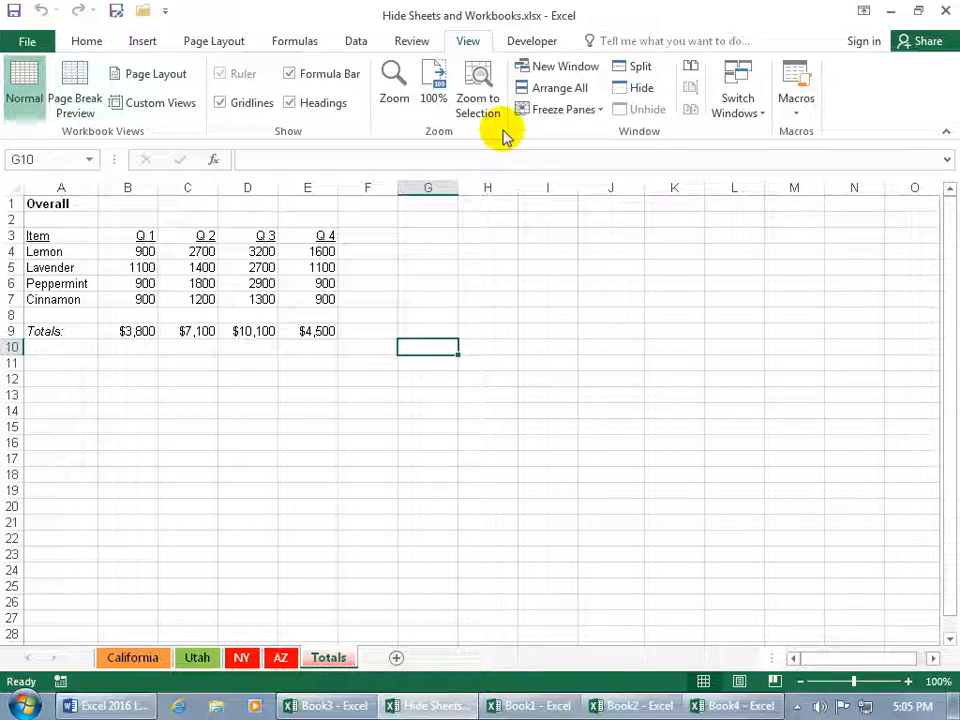
Switch the active workbook window to Book3 and back to Hide Sheets and Workbooks.xlsx.
click(737, 106)
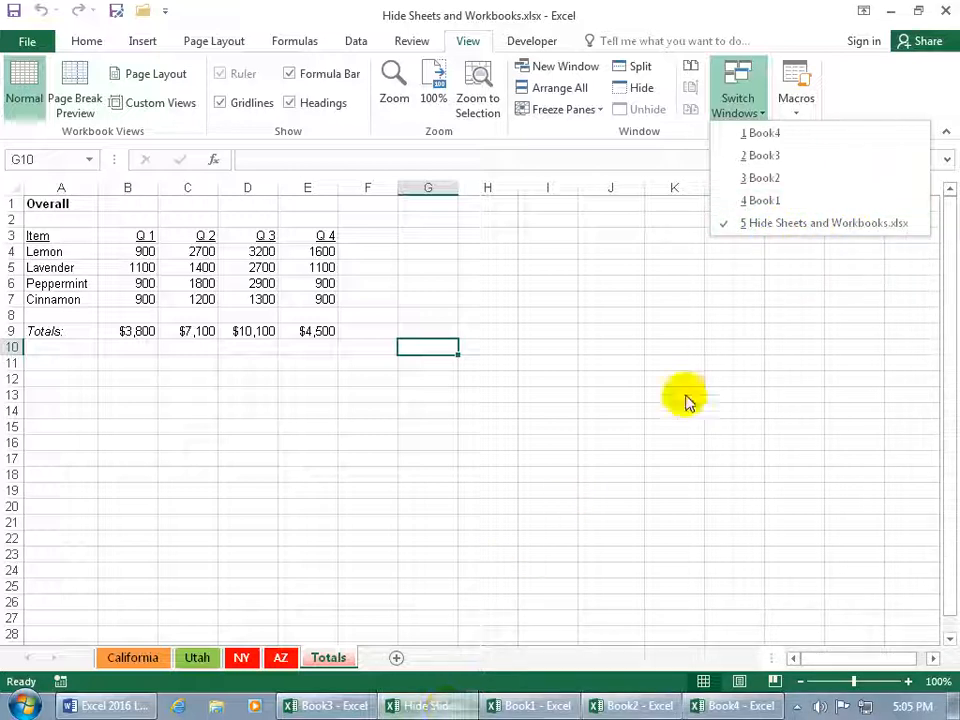
click(766, 155)
click(742, 108)
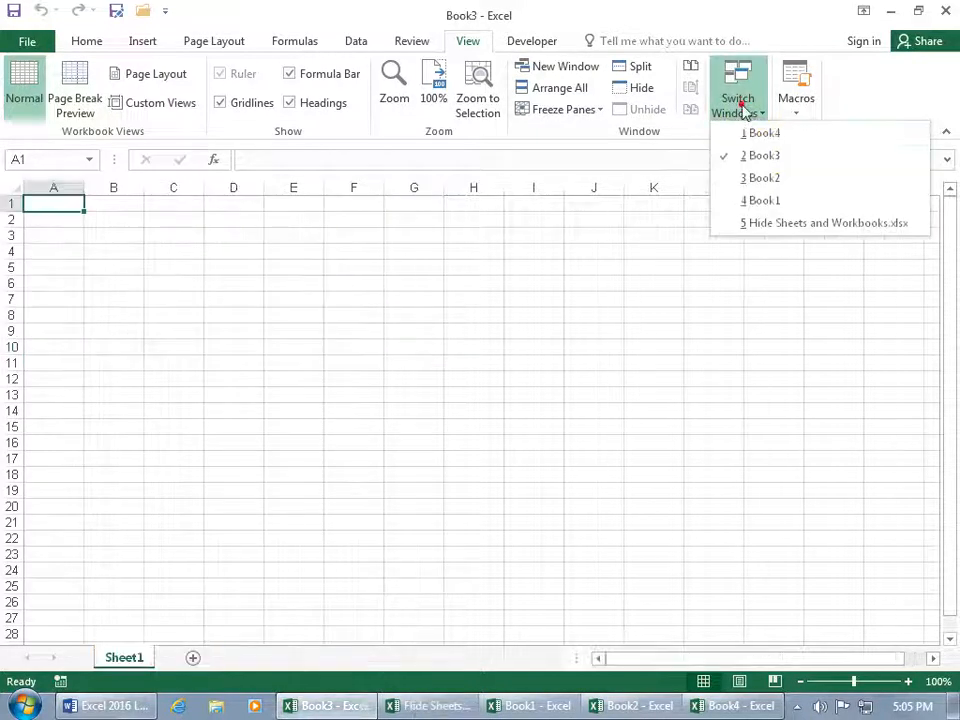
click(762, 224)
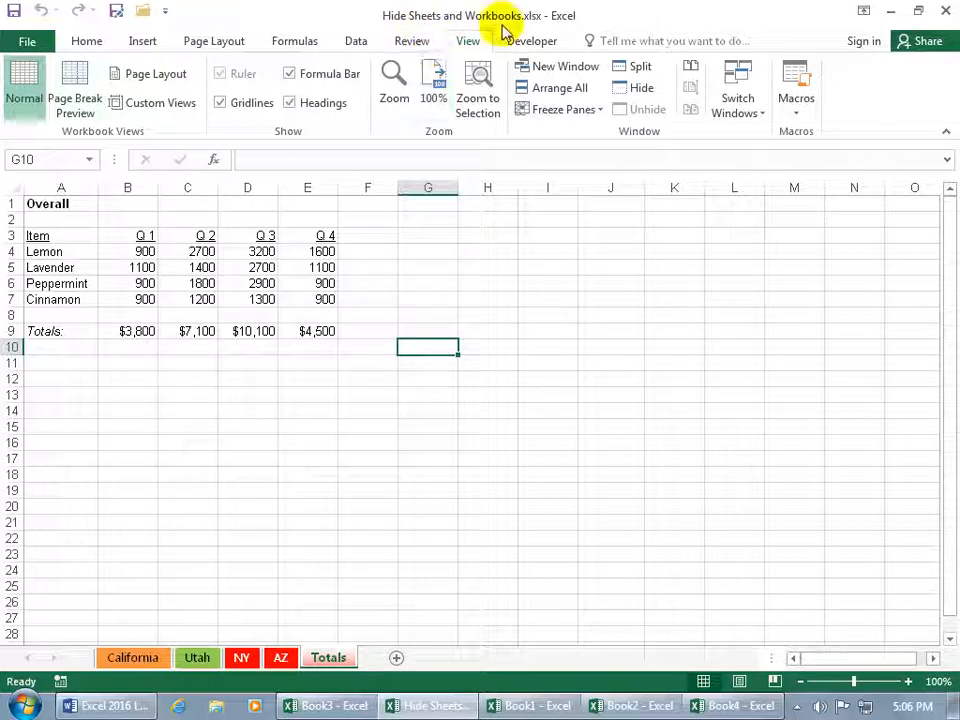
Hide the Hide Sheets and Workbooks.xlsx window and close Book3, Book4 and Book2 without saving.
click(628, 88)
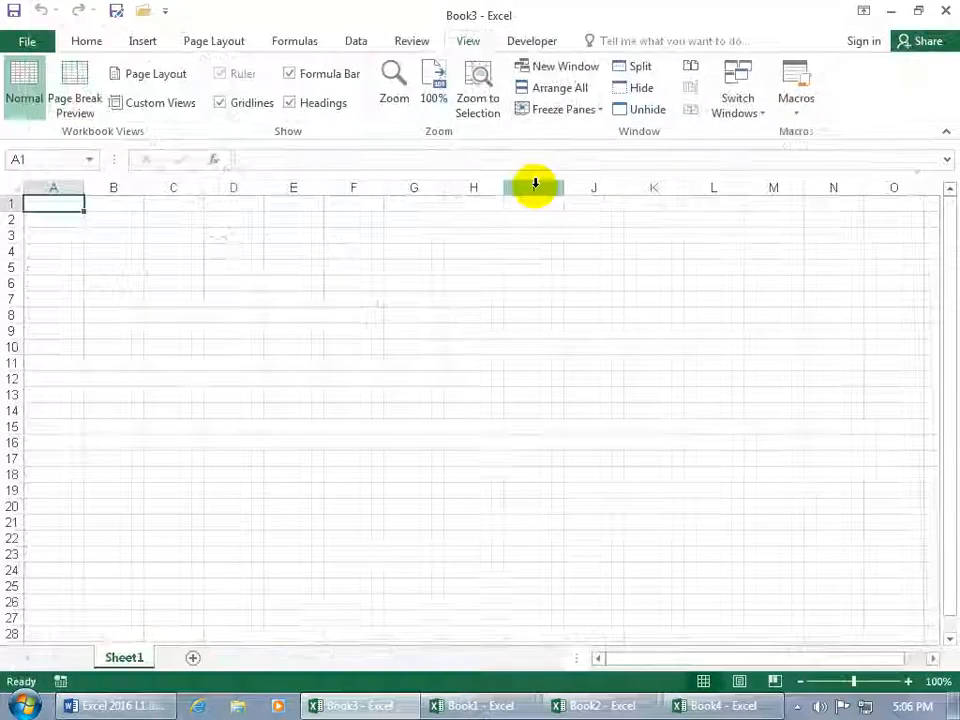
click(946, 10)
click(946, 10)
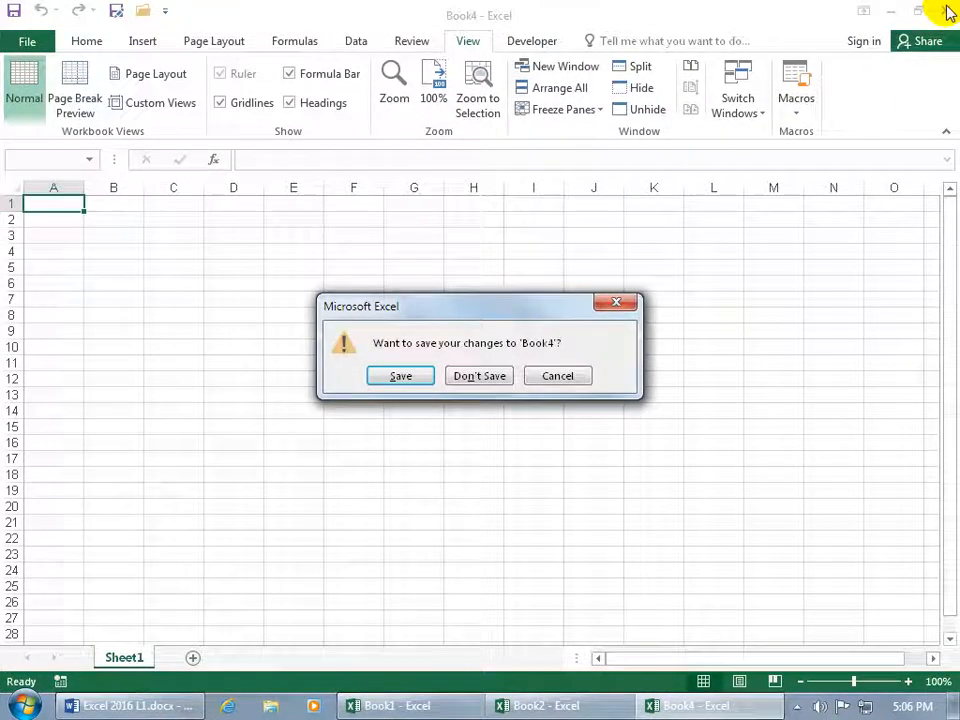
click(465, 377)
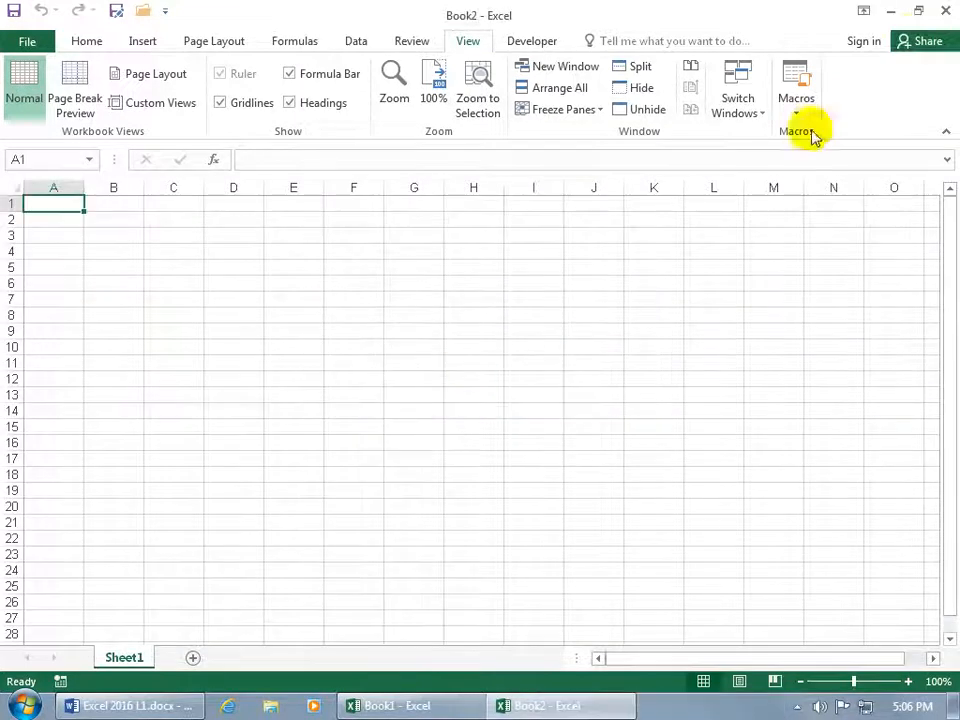
click(946, 10)
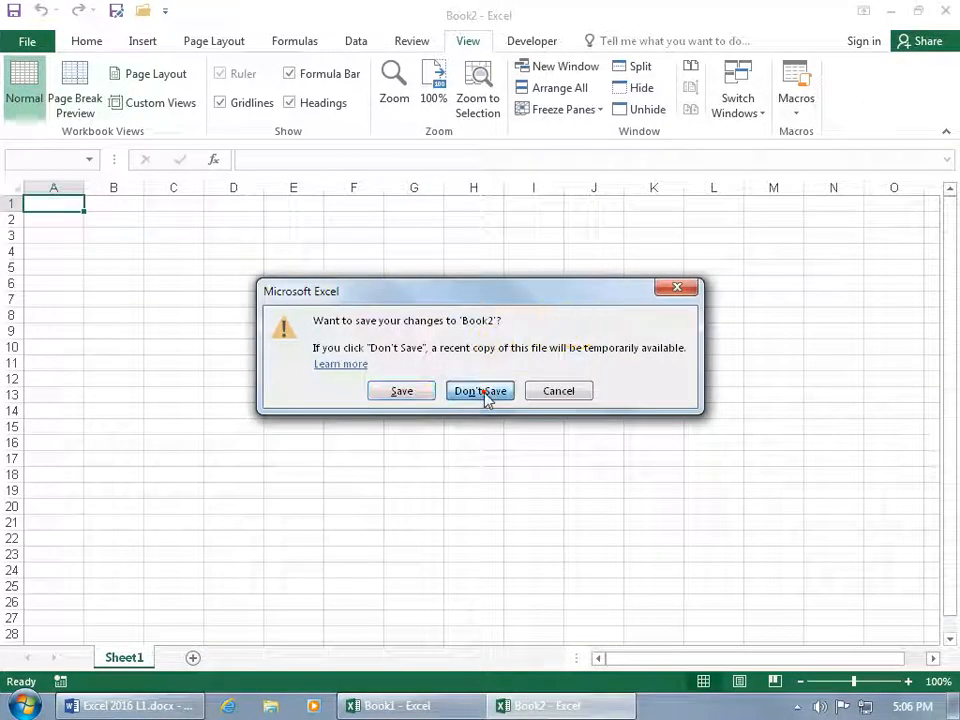
click(482, 392)
Close Book1 without saving it and save the changes to the hidden Hide Sheets and Workbooks.xlsx.
click(946, 10)
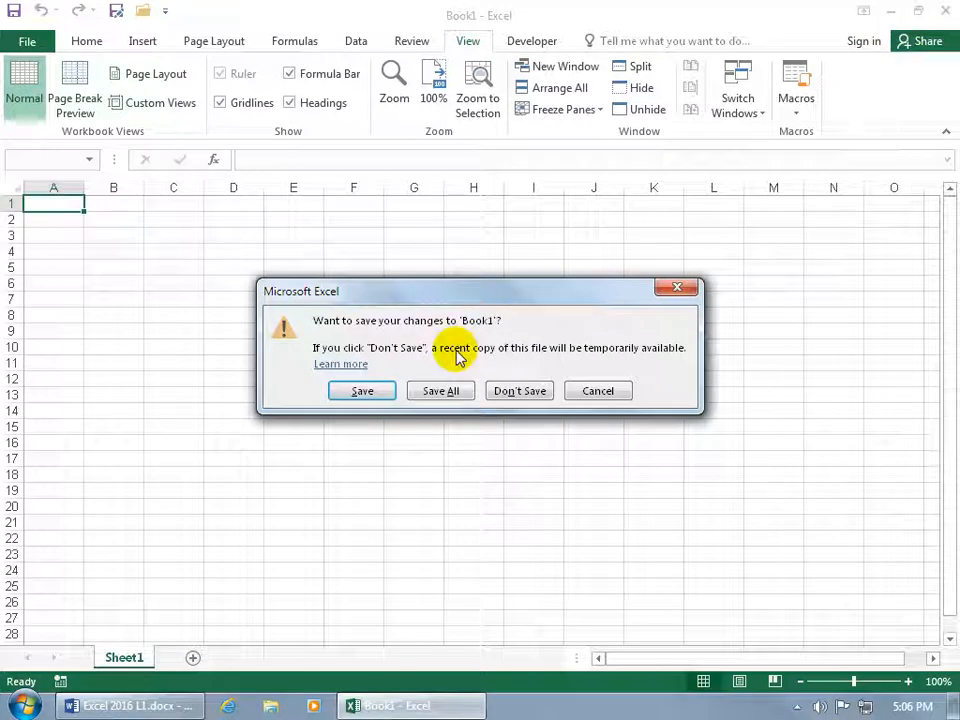
click(505, 393)
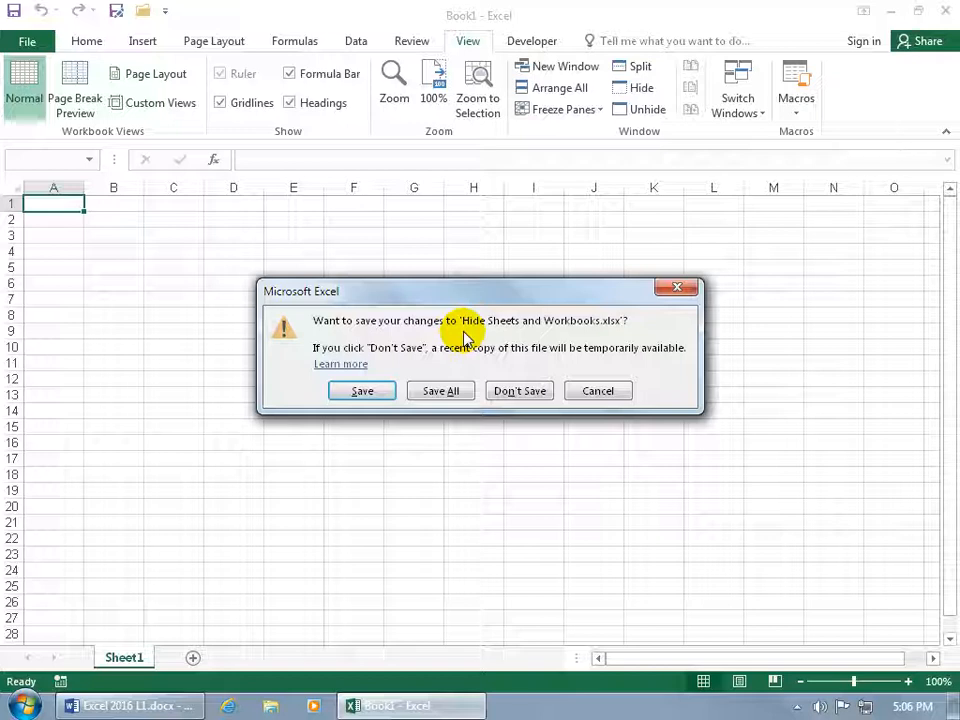
click(378, 393)
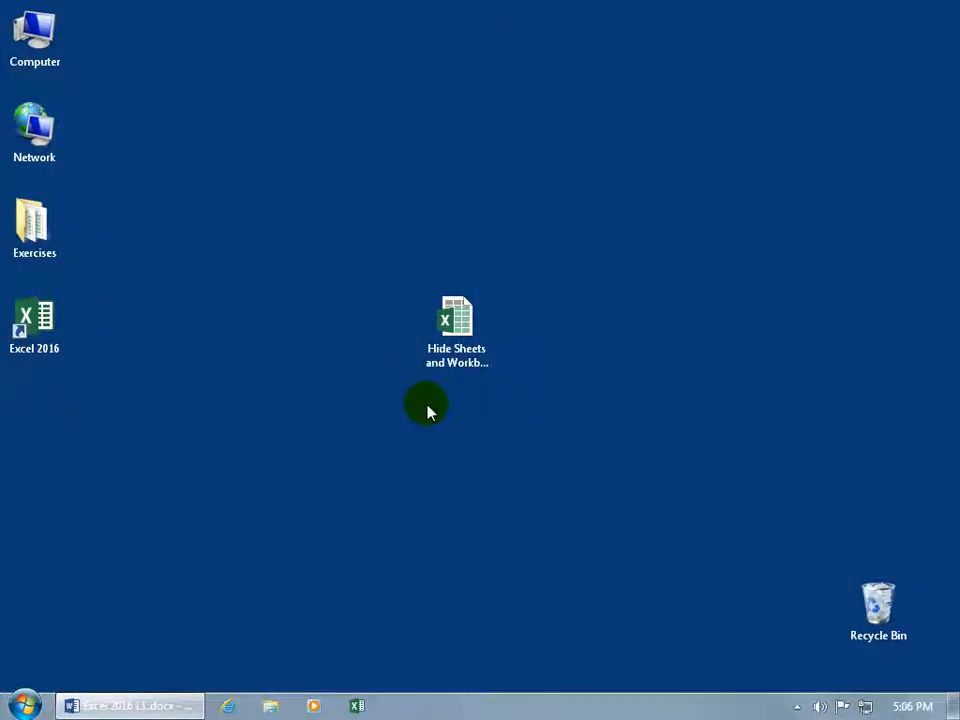
Reopen Hide Sheets and Workbooks.xlsx from the desktop and unhide its workbook window.
click(452, 356)
click(455, 352)
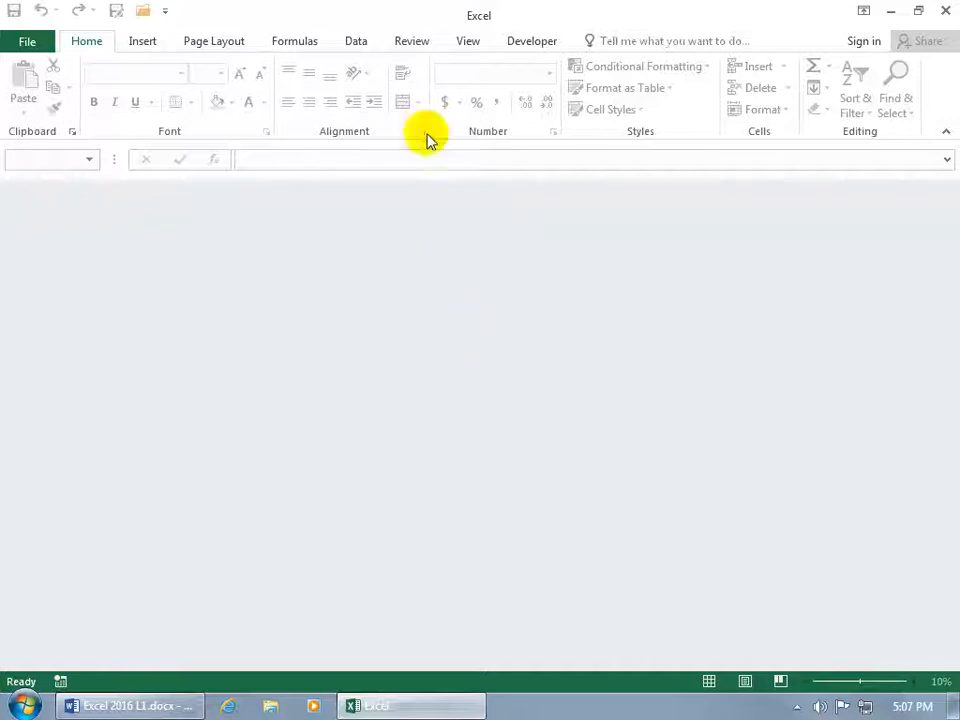
click(470, 45)
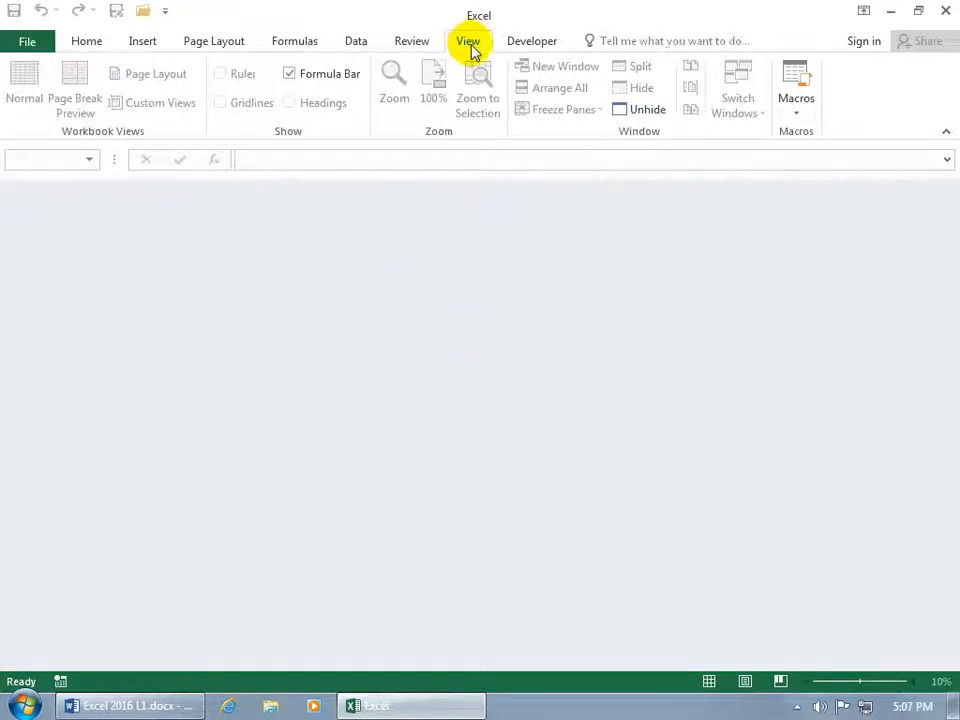
click(640, 113)
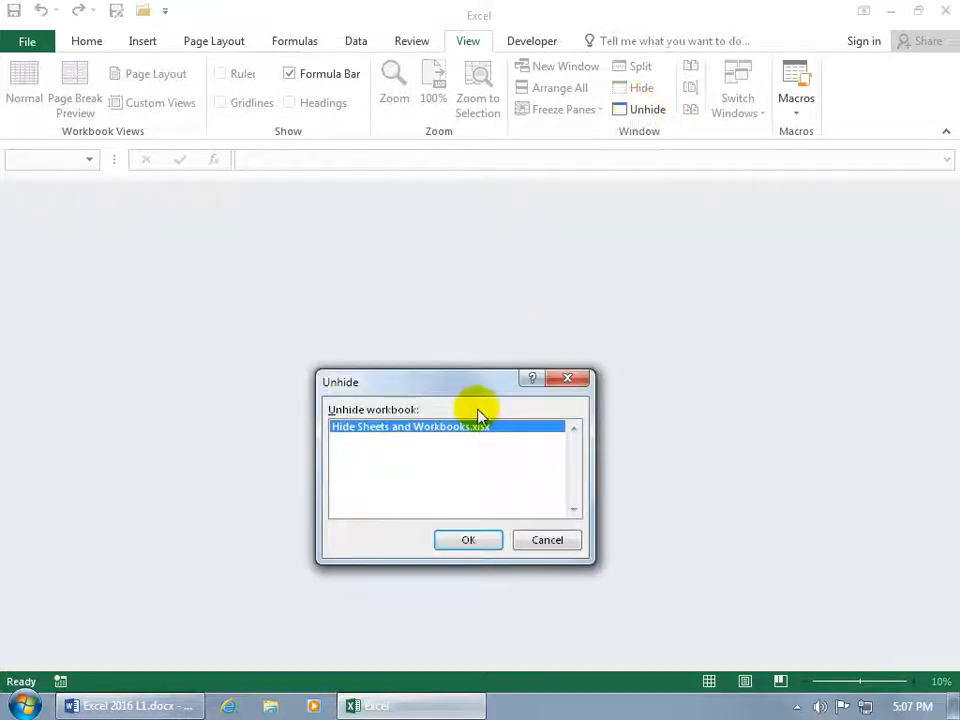
click(470, 548)
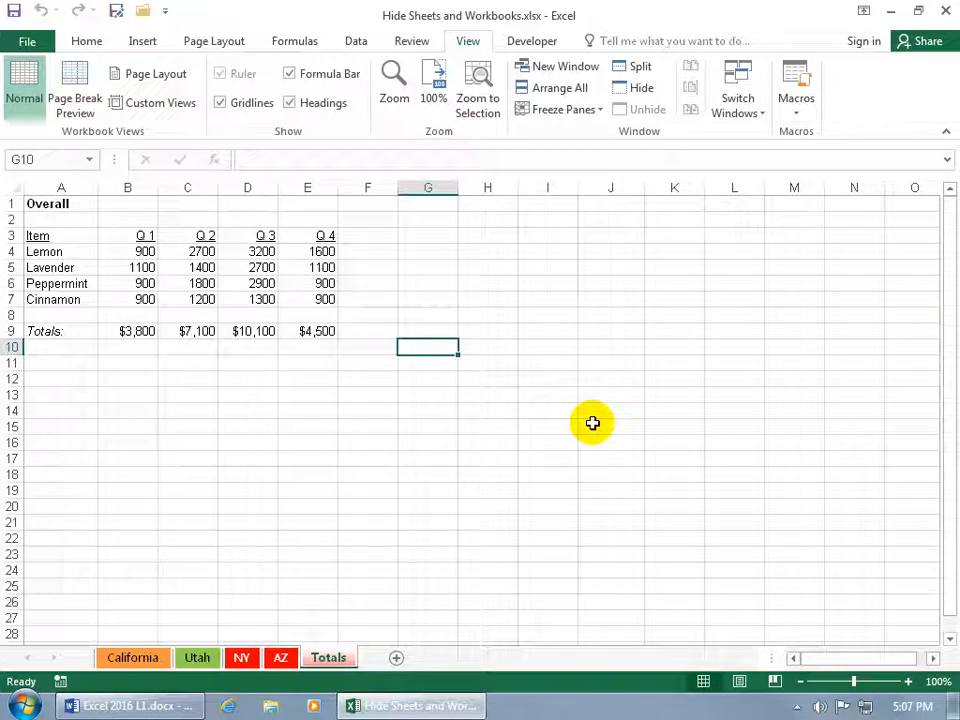